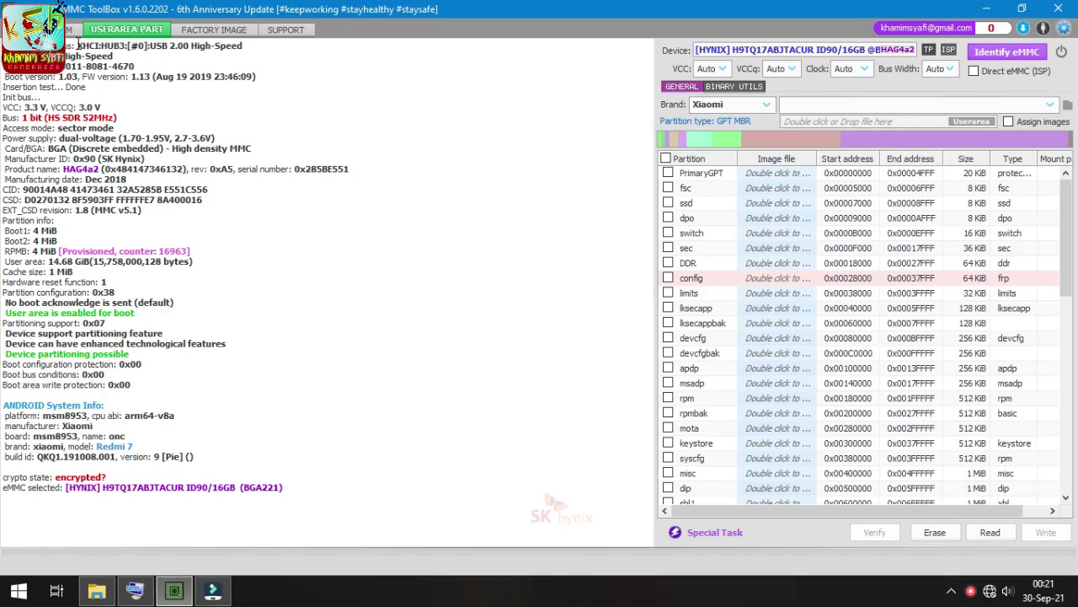
Run the eMMC health report and examine the SLC and MLC device lifetime estimates.
click(70, 31)
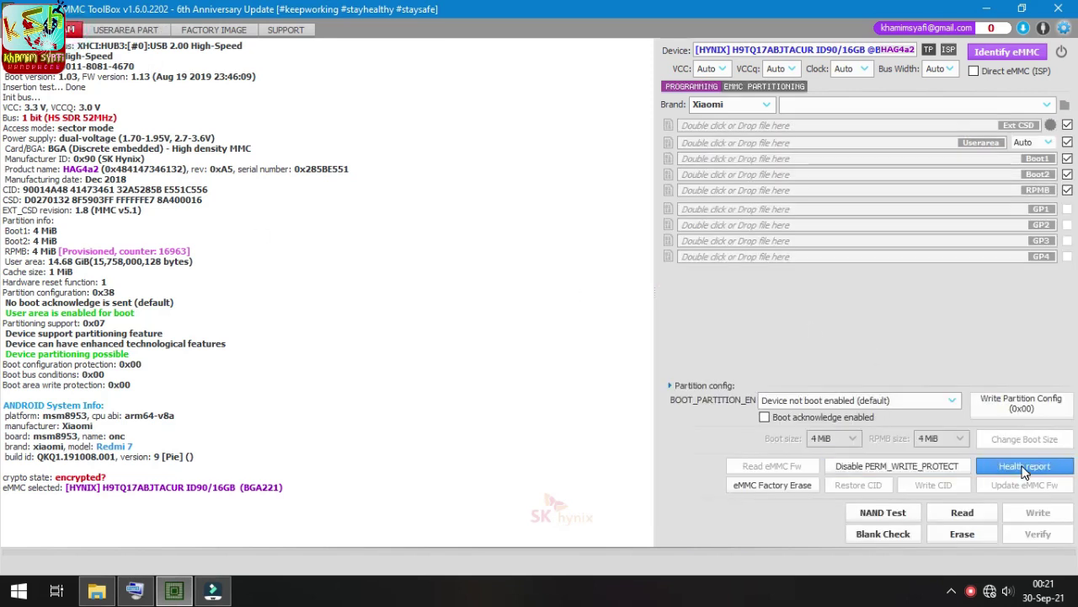
click(1026, 470)
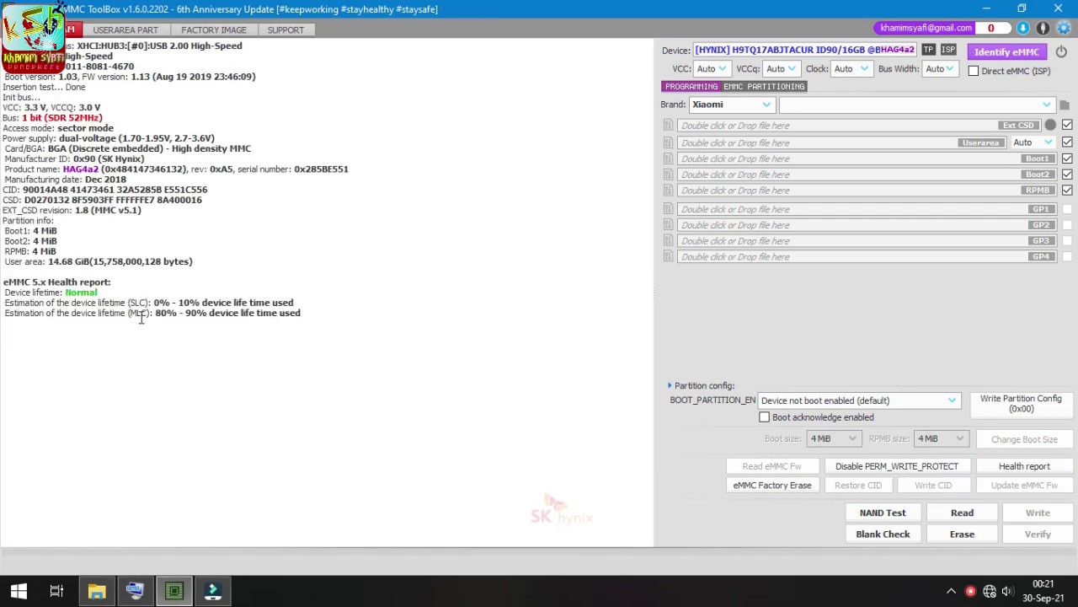
drag(311, 311, 174, 312)
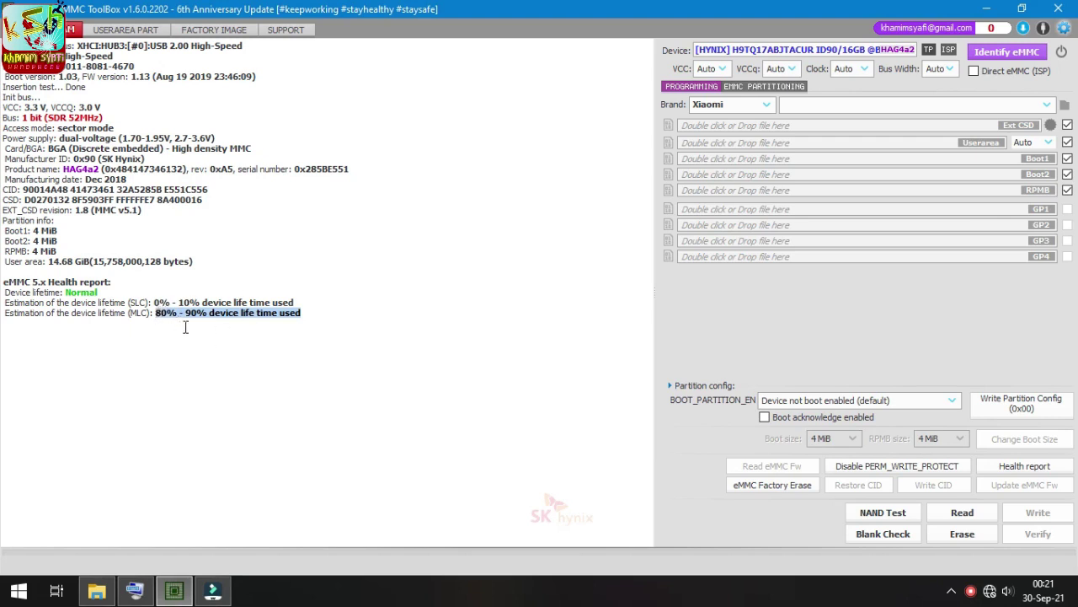
click(172, 325)
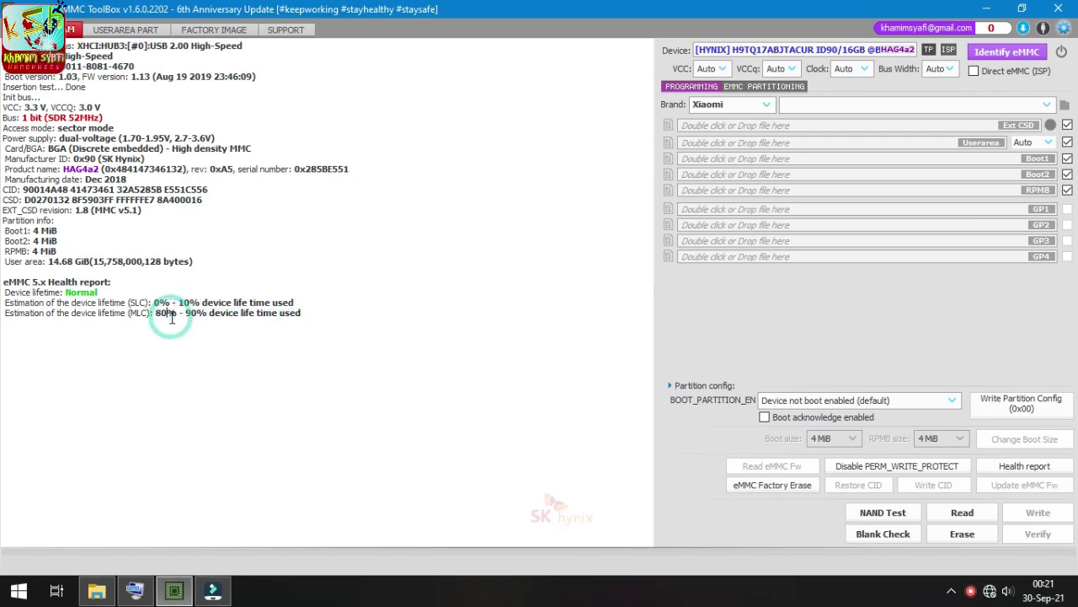
drag(313, 315, 4, 314)
click(225, 362)
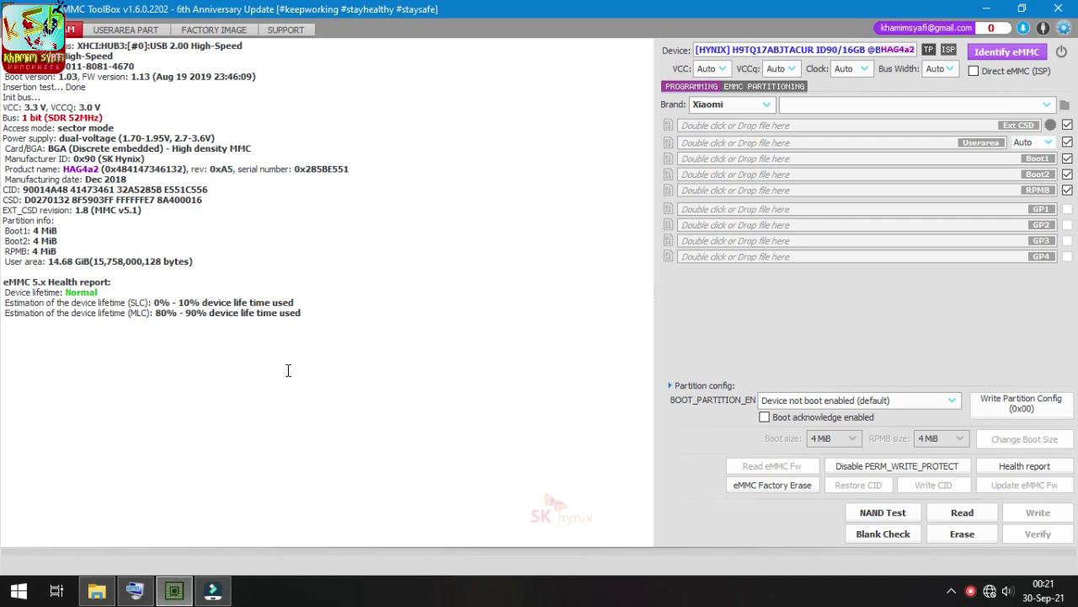
drag(313, 313, 19, 303)
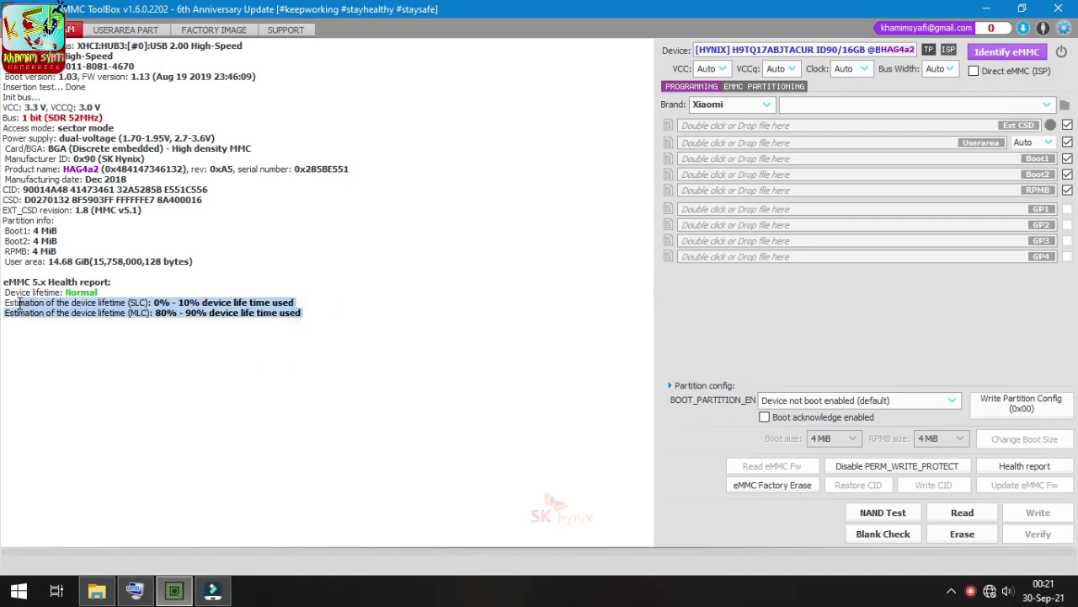
click(145, 361)
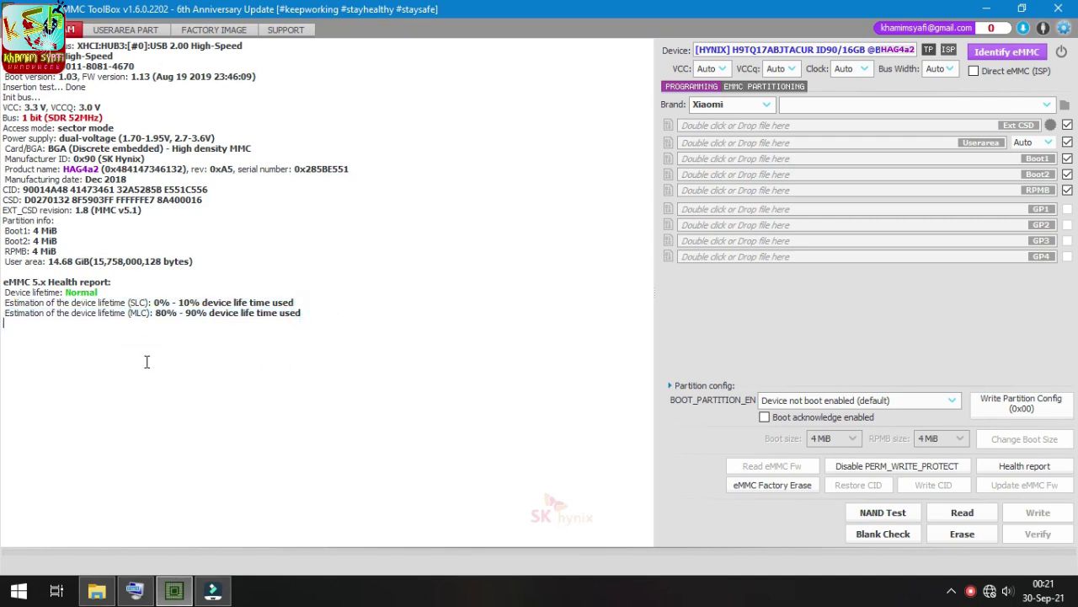
Mark the fsg, modemst1, modemst2, persist and persistbak partitions in the user area partition list.
click(127, 29)
scroll(826, 198, down, 7)
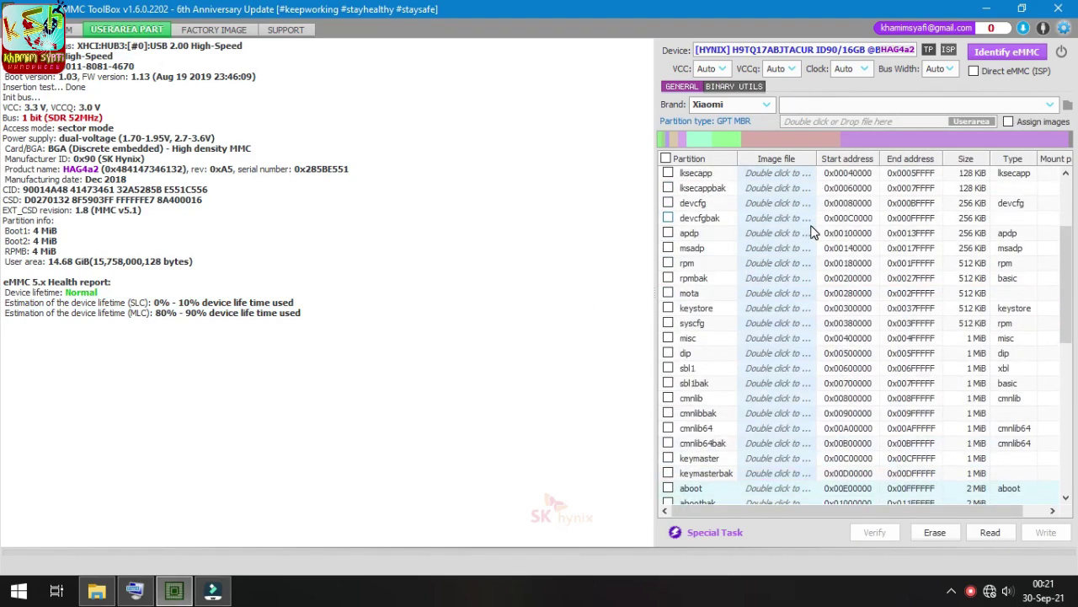
click(668, 338)
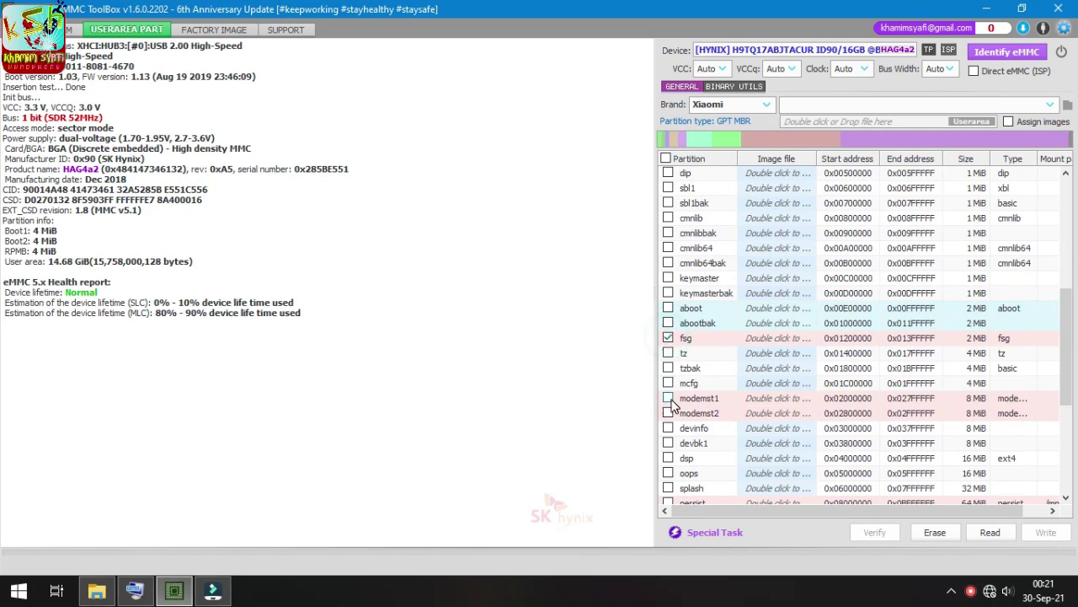
click(668, 398)
click(668, 413)
scroll(767, 393, down, 1)
scroll(767, 389, down, 2)
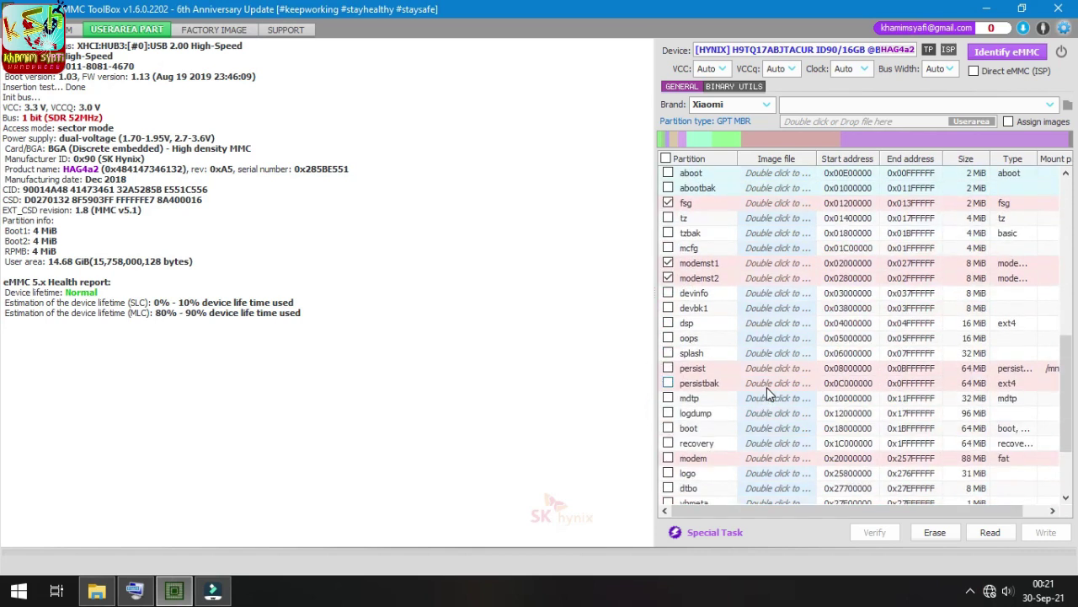
click(668, 368)
click(668, 383)
scroll(876, 407, down, 2)
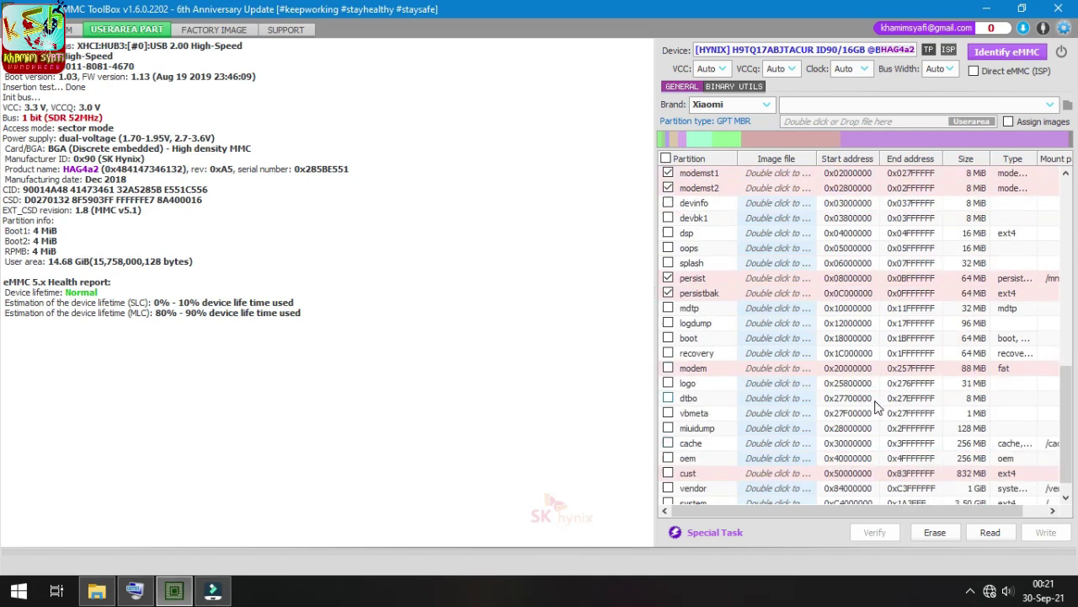
Read the marked partitions to image files, rerun the read for persist and persistbak, and check the saved files in the user_part folder.
scroll(876, 407, down, 1)
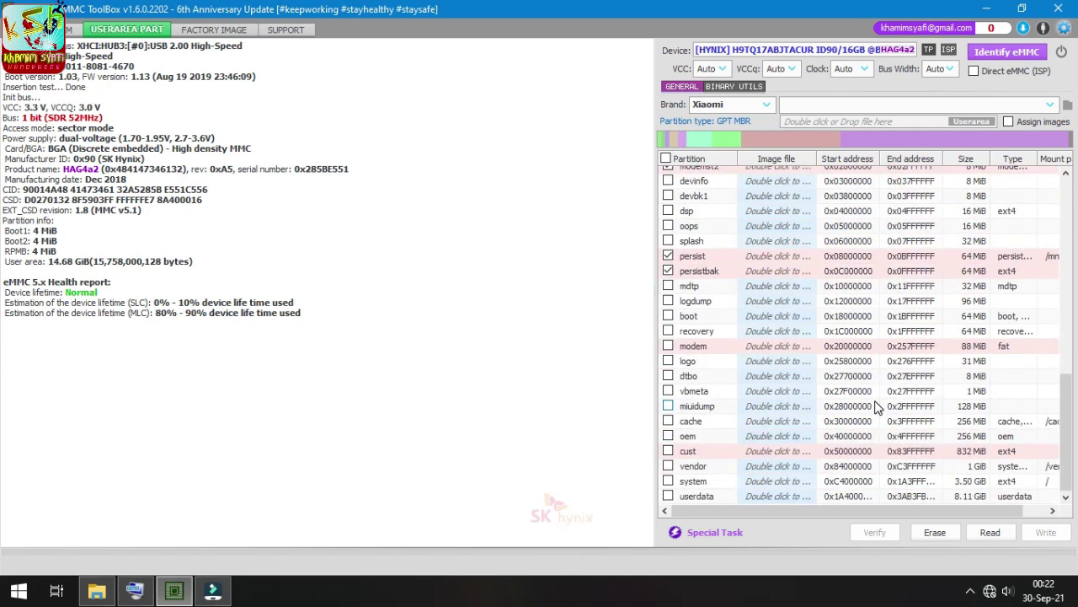
click(1002, 530)
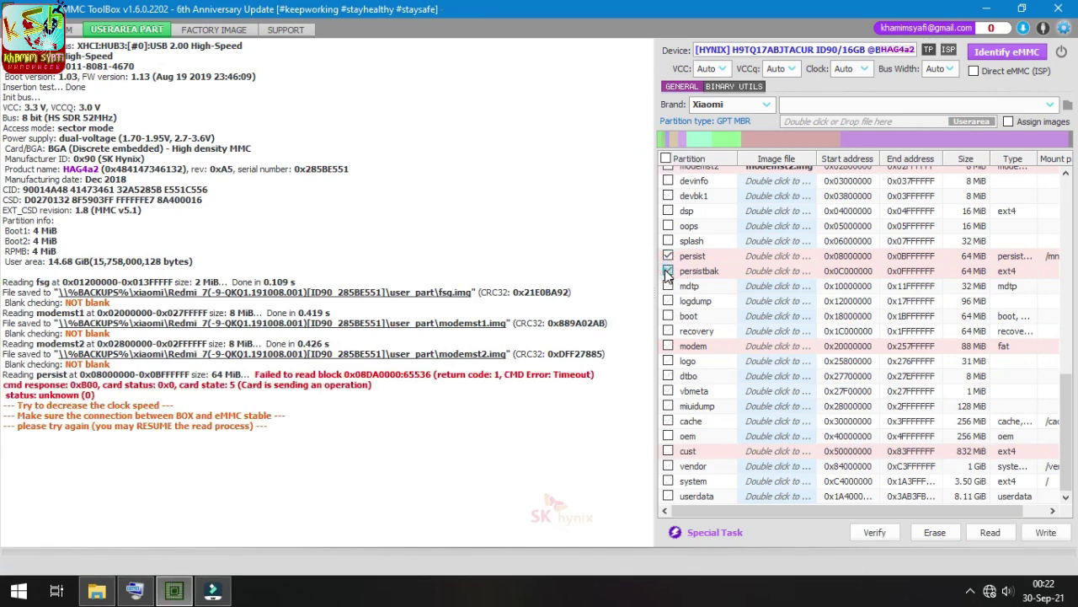
click(990, 532)
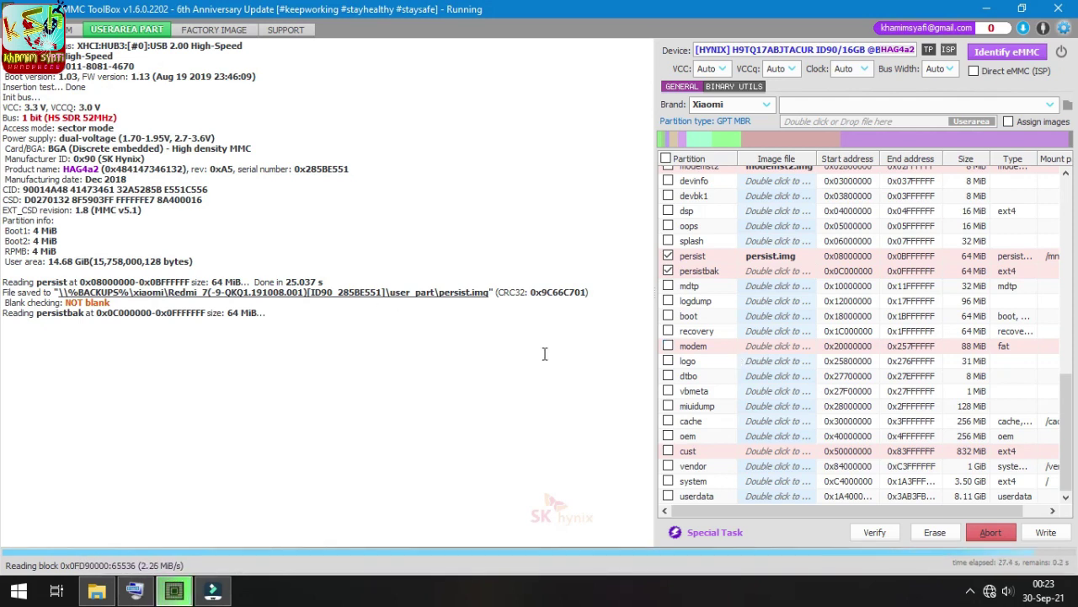
click(475, 291)
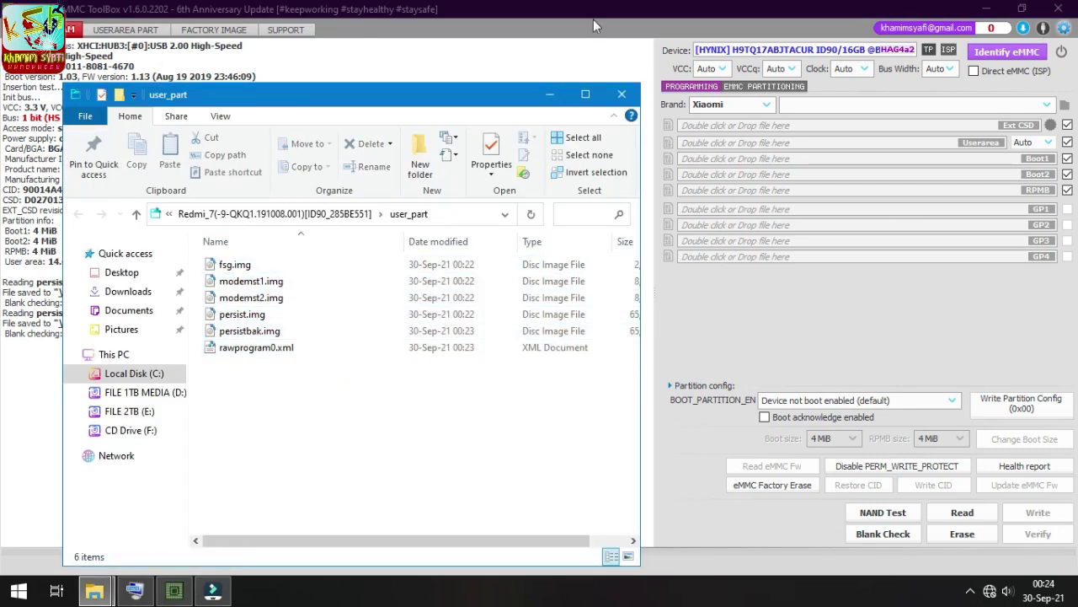
click(622, 93)
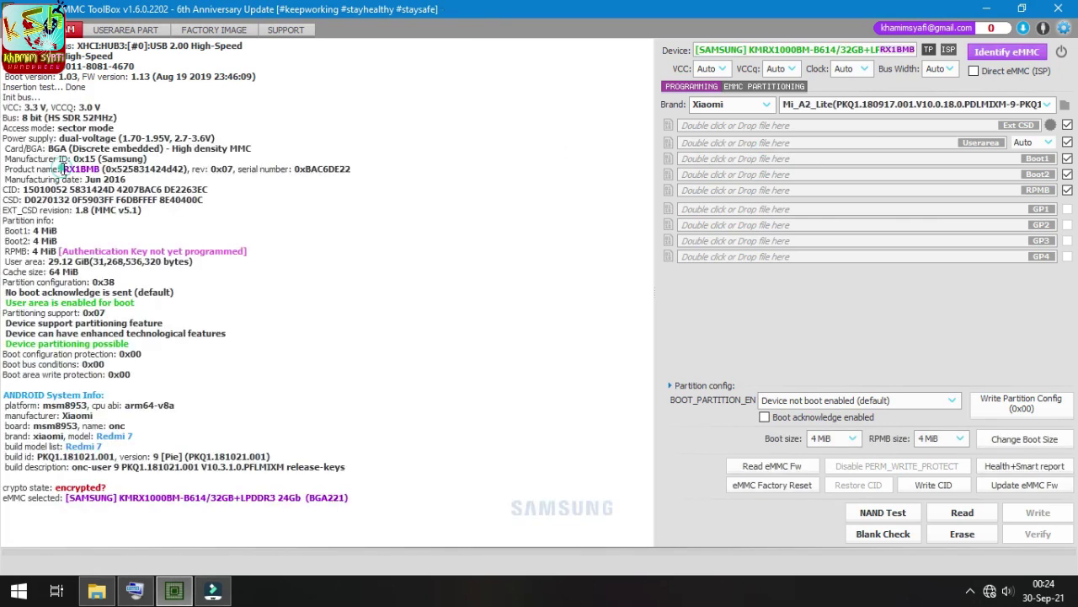
Examine the Samsung chip's identification log, focusing on the product name and the RPMB authentication key status.
drag(62, 168, 104, 172)
drag(410, 179, 67, 169)
click(85, 172)
mouse_move(82, 169)
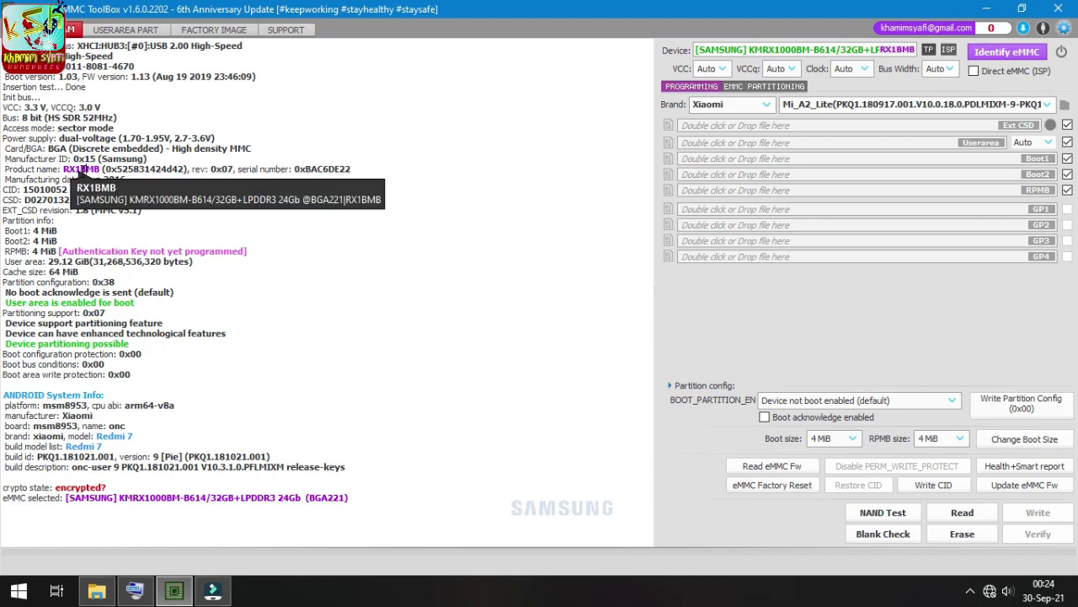
drag(258, 251, 150, 243)
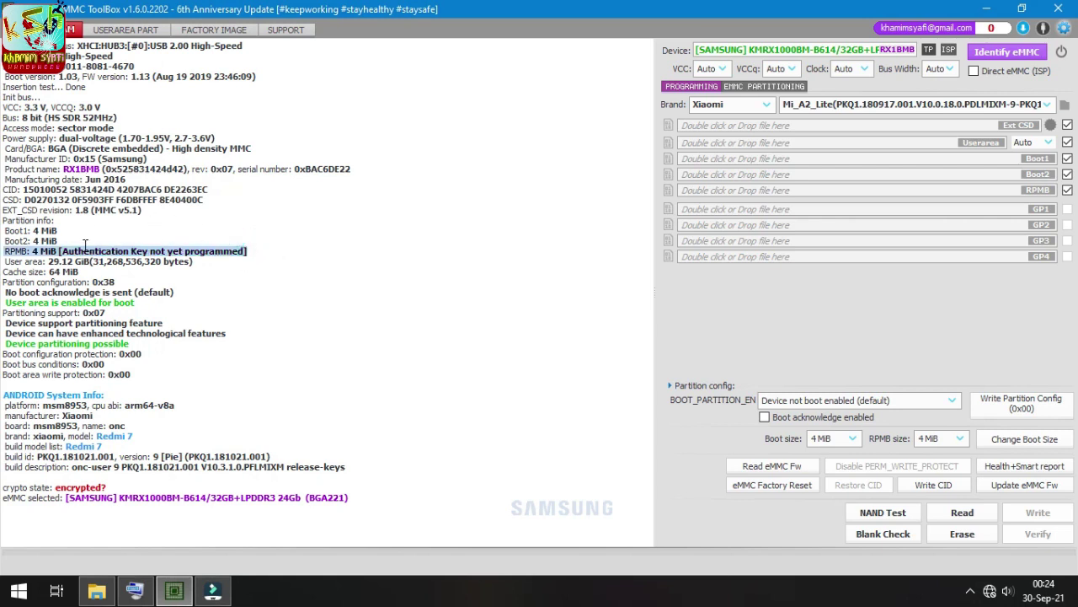
drag(85, 245, 66, 242)
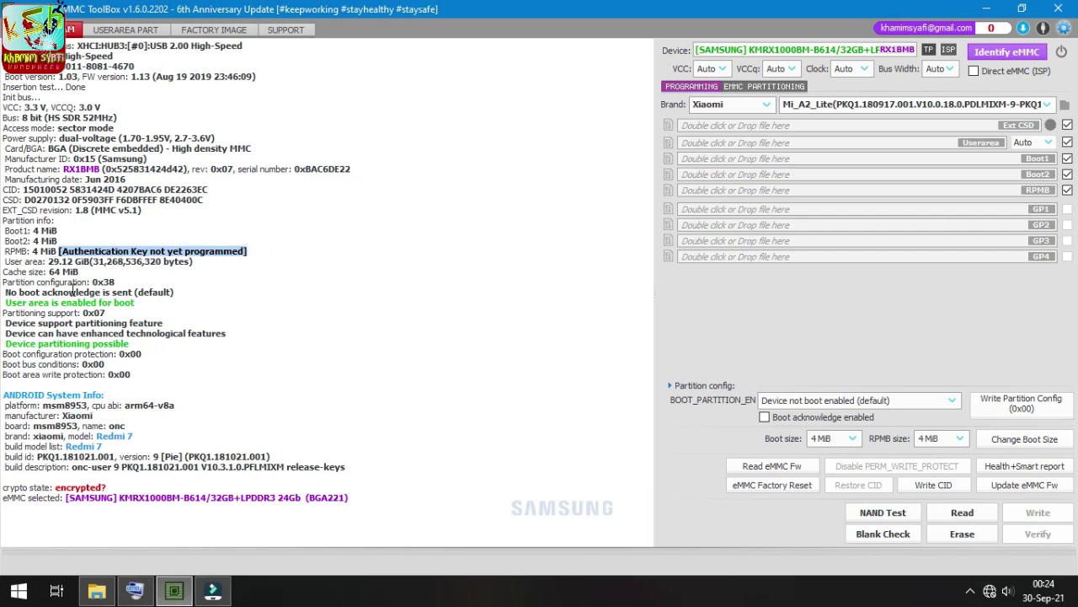
click(159, 247)
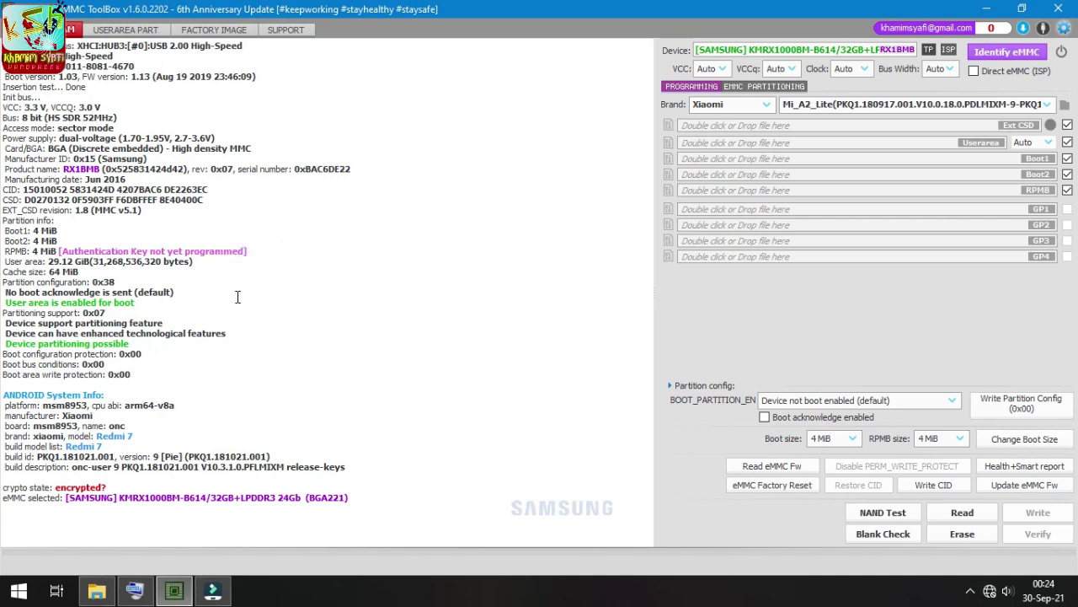
drag(253, 257, 62, 251)
click(81, 221)
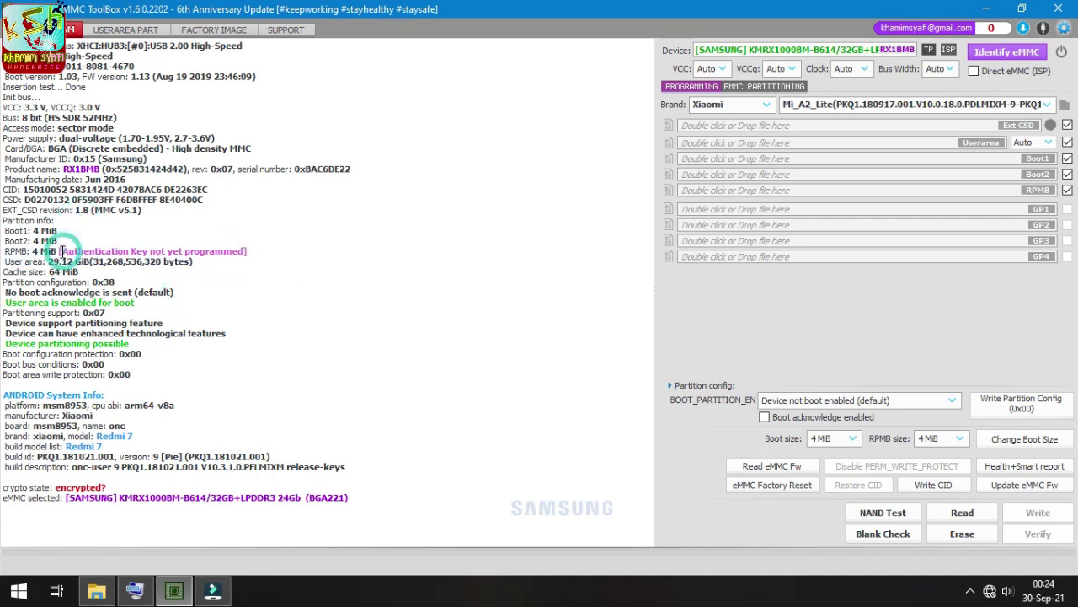
drag(61, 251, 250, 251)
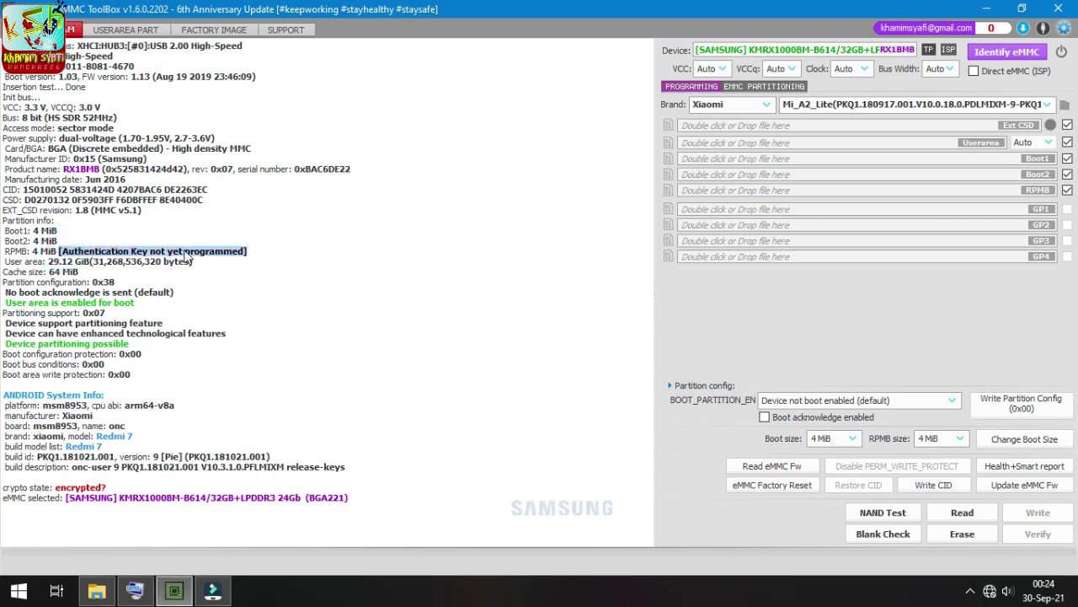
click(250, 312)
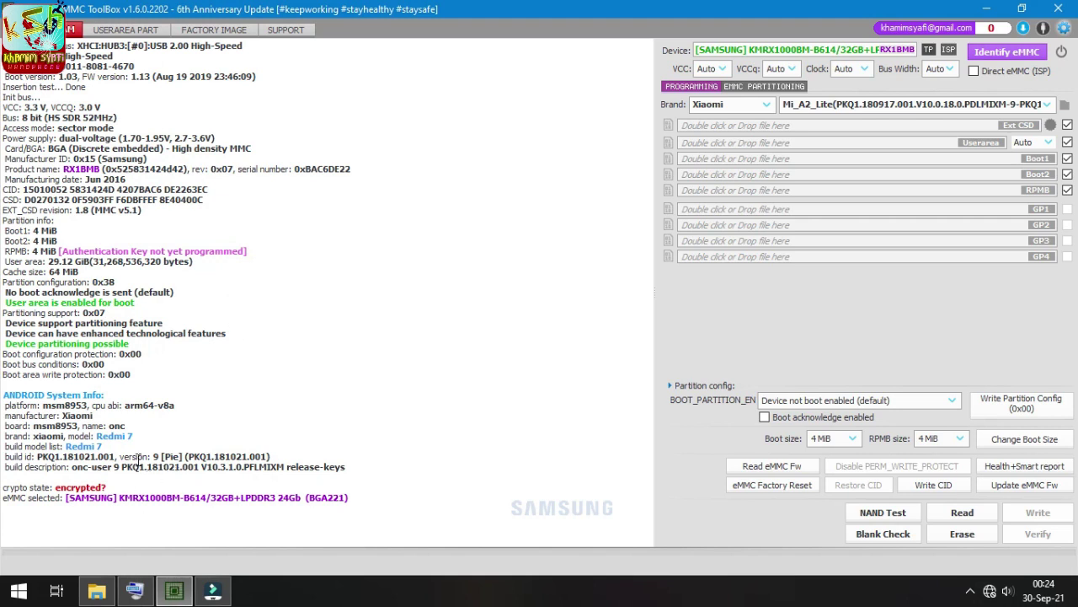
Load the Redmi_7new emmc (PKQ1.181021.001) dump files for programming the Samsung eMMC.
click(821, 104)
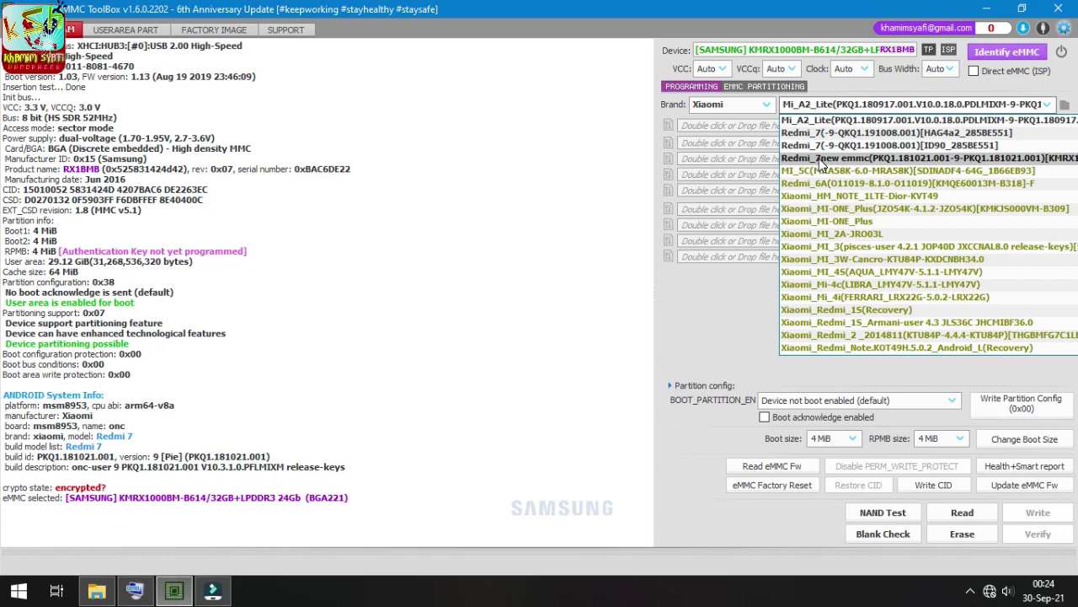
click(821, 159)
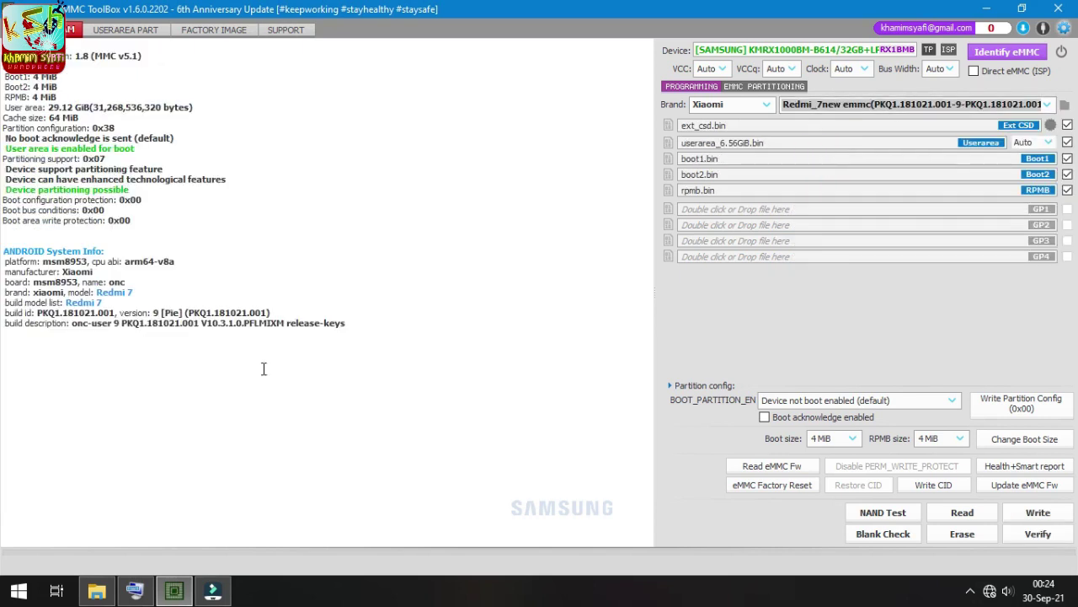
click(1039, 513)
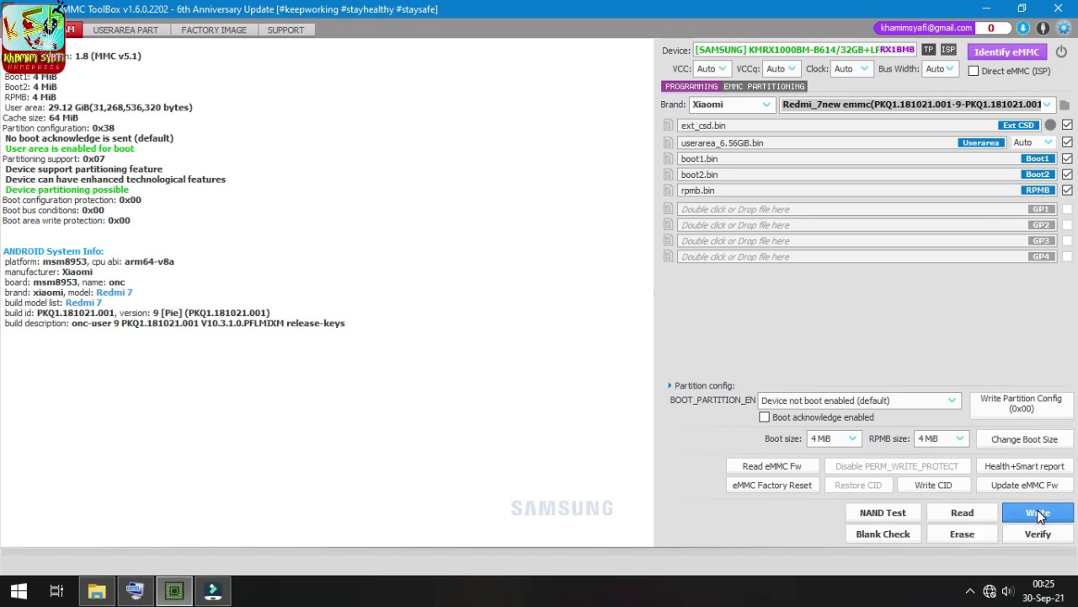
Identify the Samsung eMMC from the user area view and mark its fsg, modemst1 and modemst2 partitions.
click(124, 31)
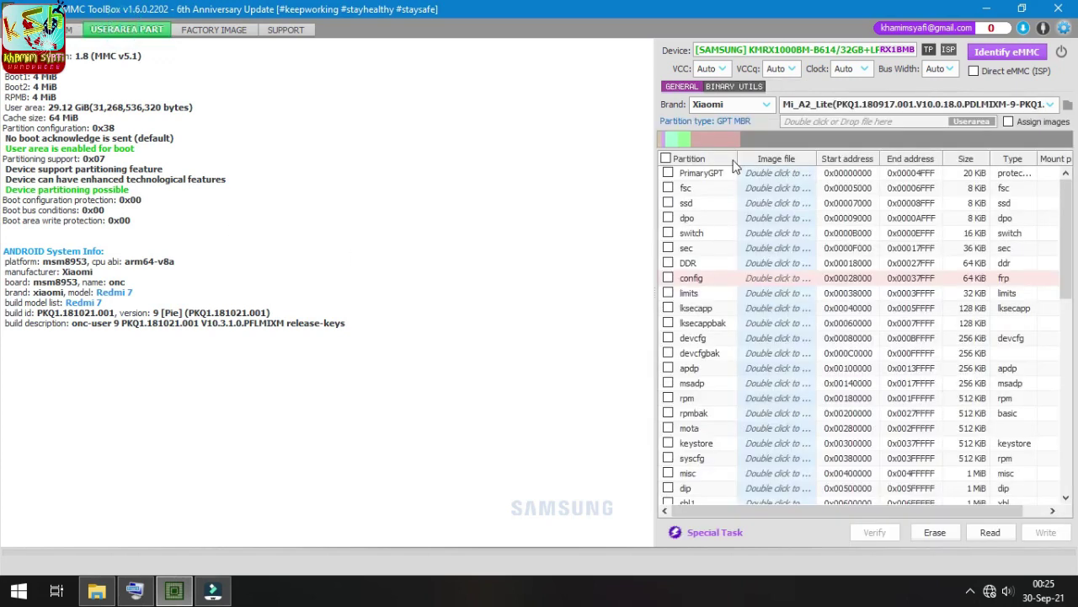
click(1013, 52)
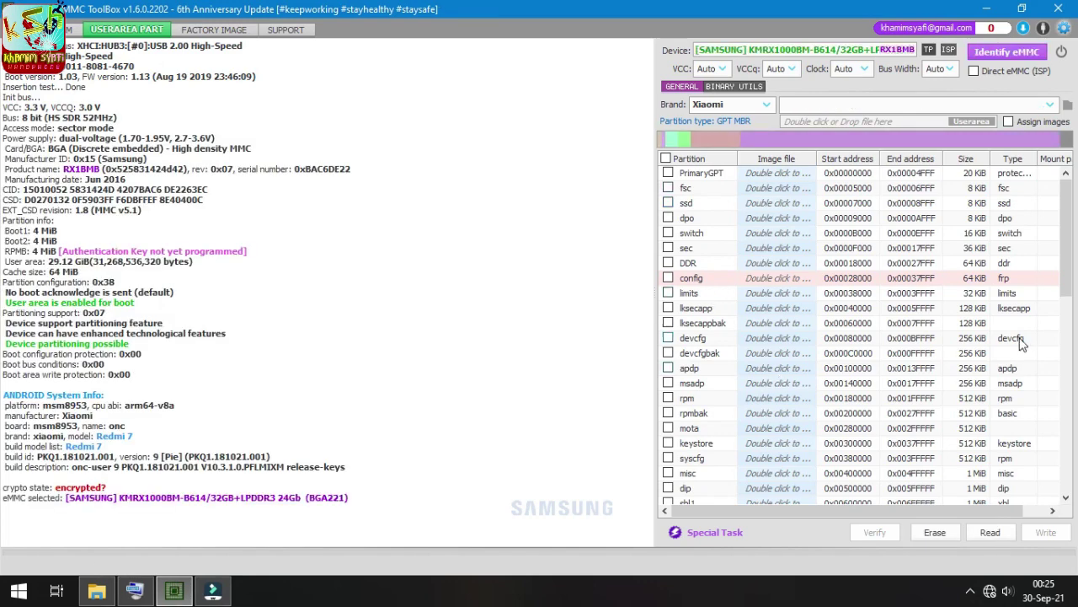
scroll(788, 446, down, 7)
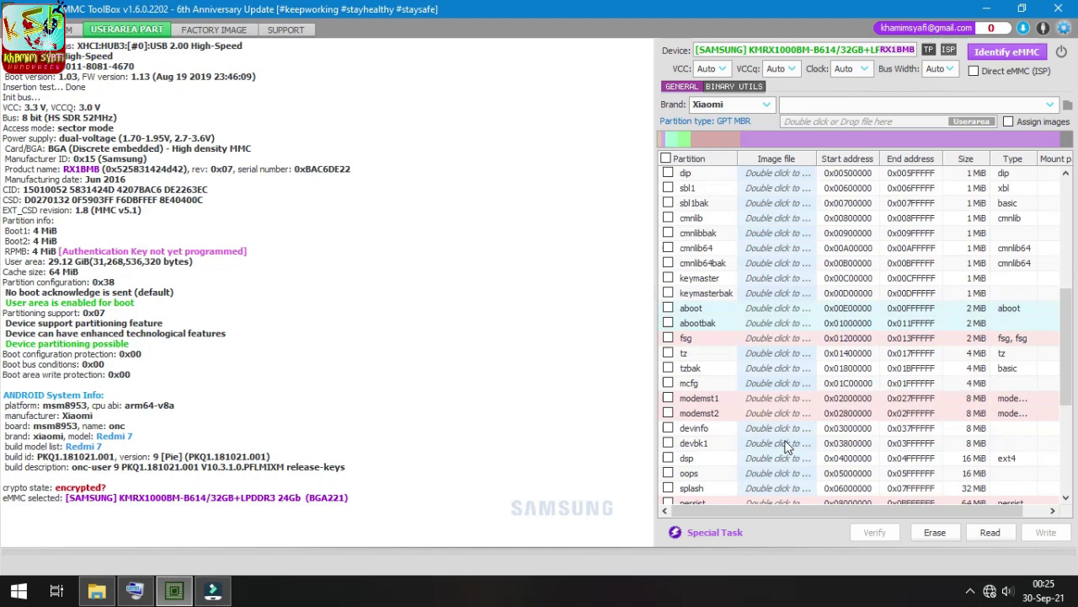
click(668, 338)
click(668, 398)
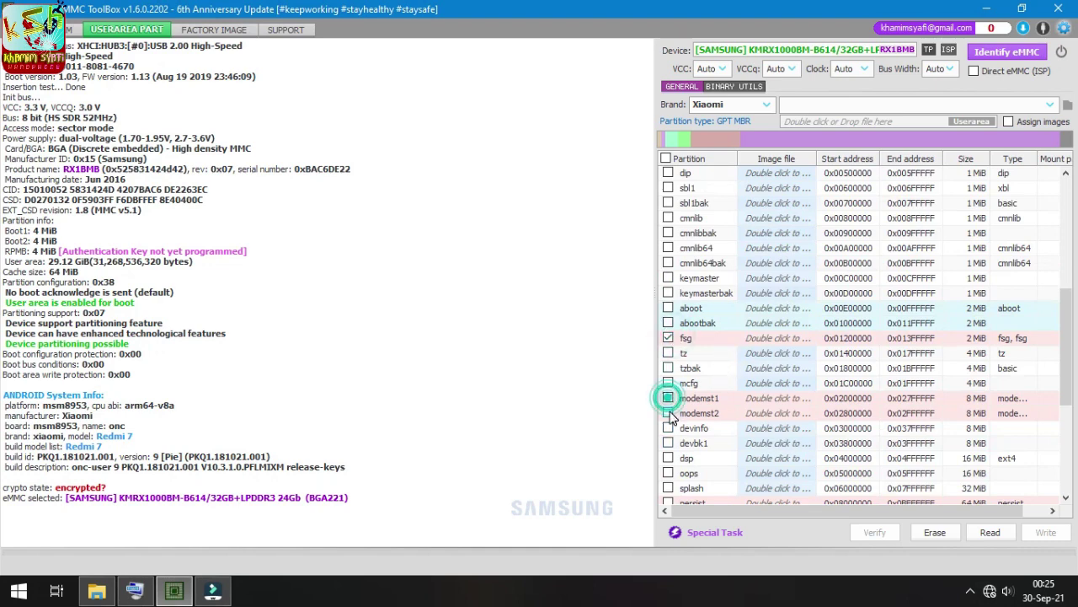
click(668, 413)
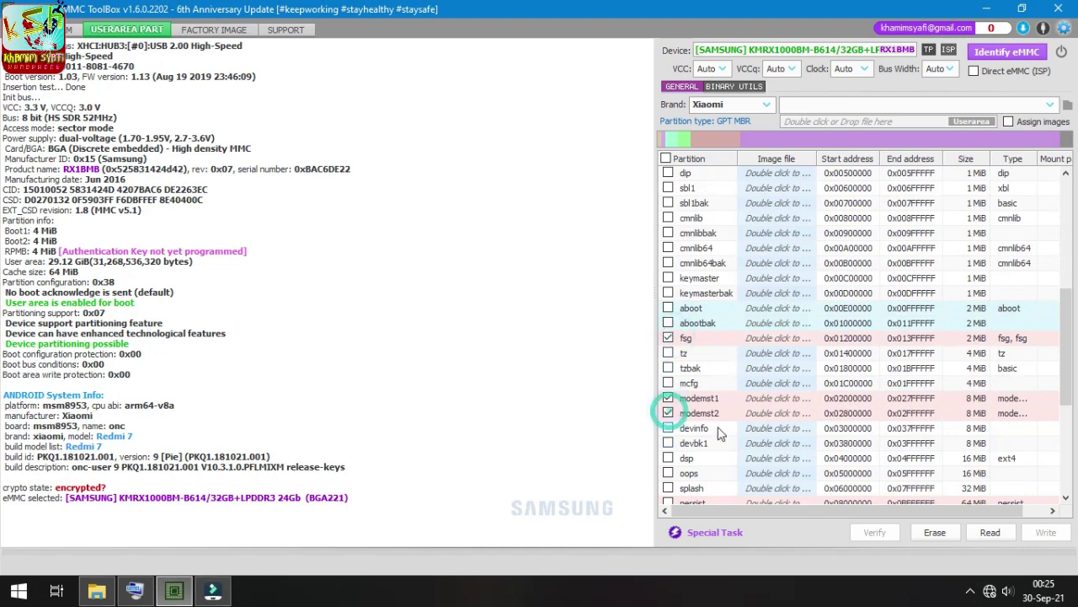
Browse for the fsg partition's image file and check the user_part contents of the Redmi_7 backup marked ID90_285BE551.
double_click(782, 337)
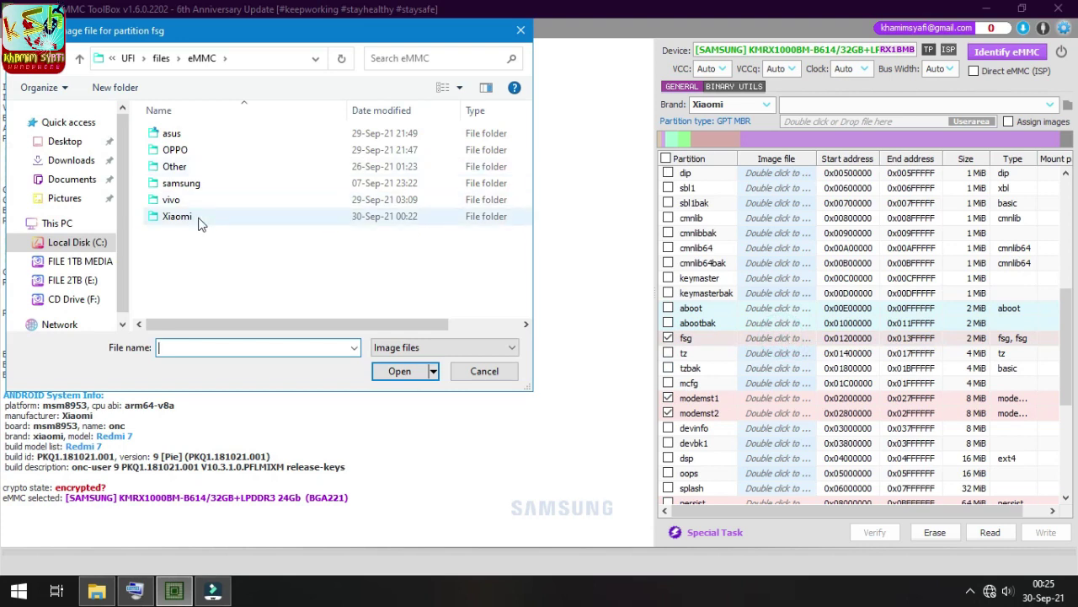
double_click(199, 221)
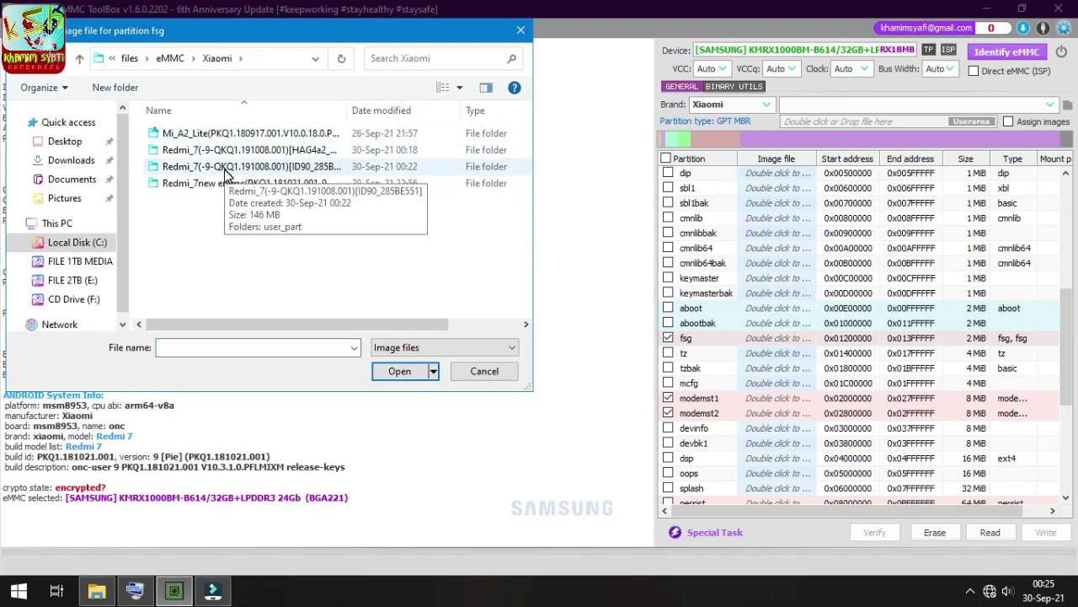
double_click(226, 168)
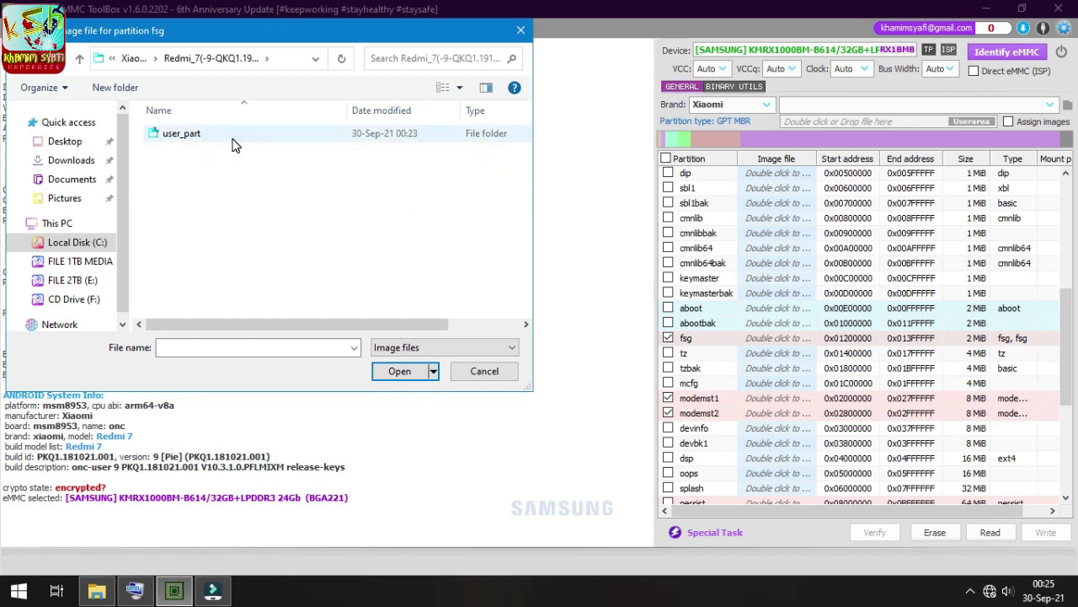
double_click(232, 137)
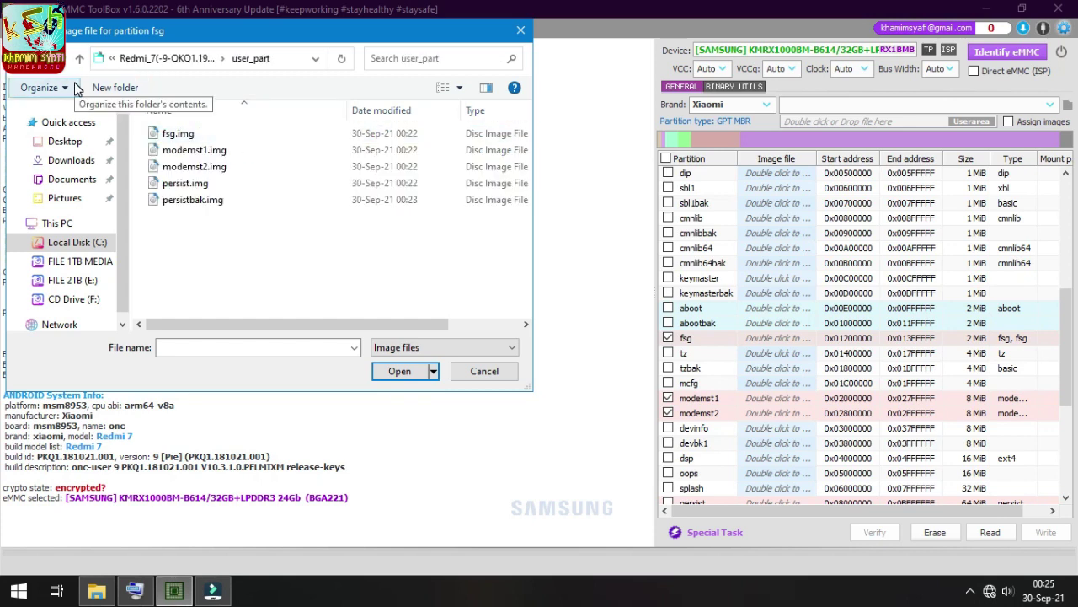
key(BackSpace)
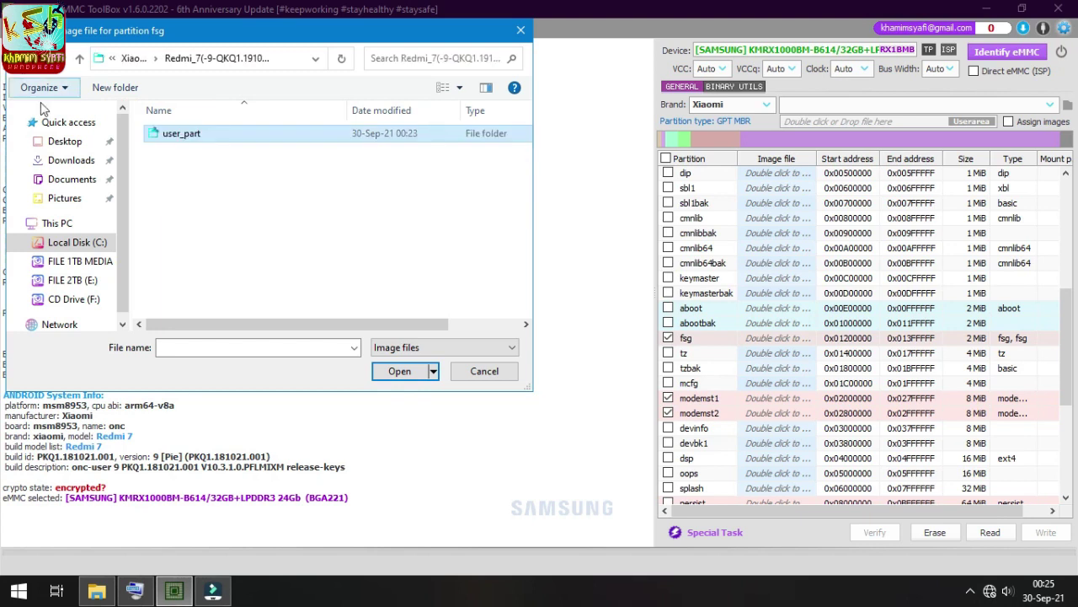
key(BackSpace)
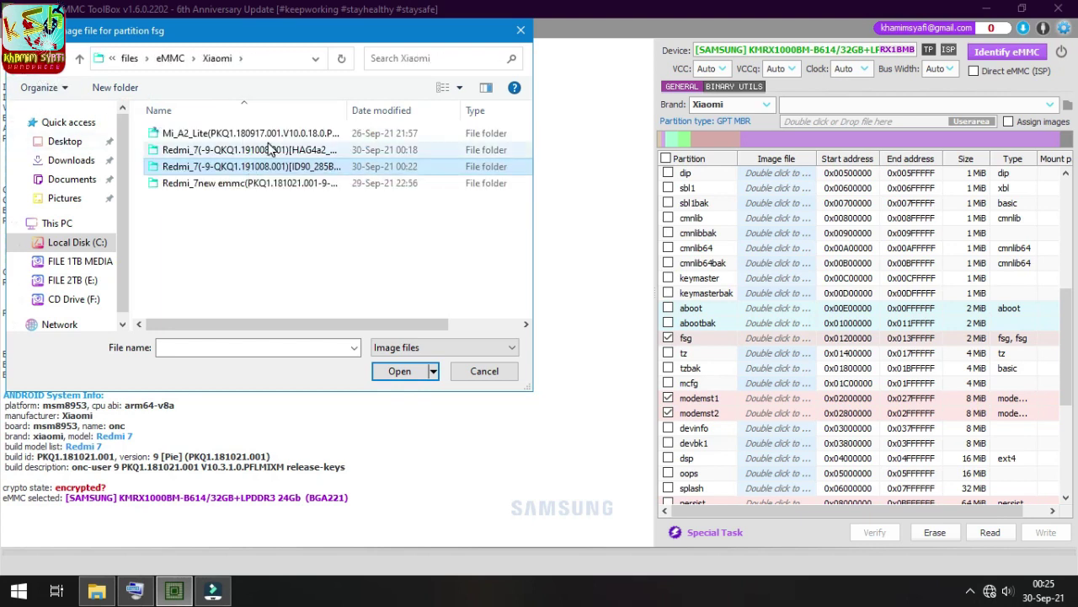
Check the image files and their sizes in the user_part folder of the Redmi_7 backup marked HAG4a2.
click(308, 168)
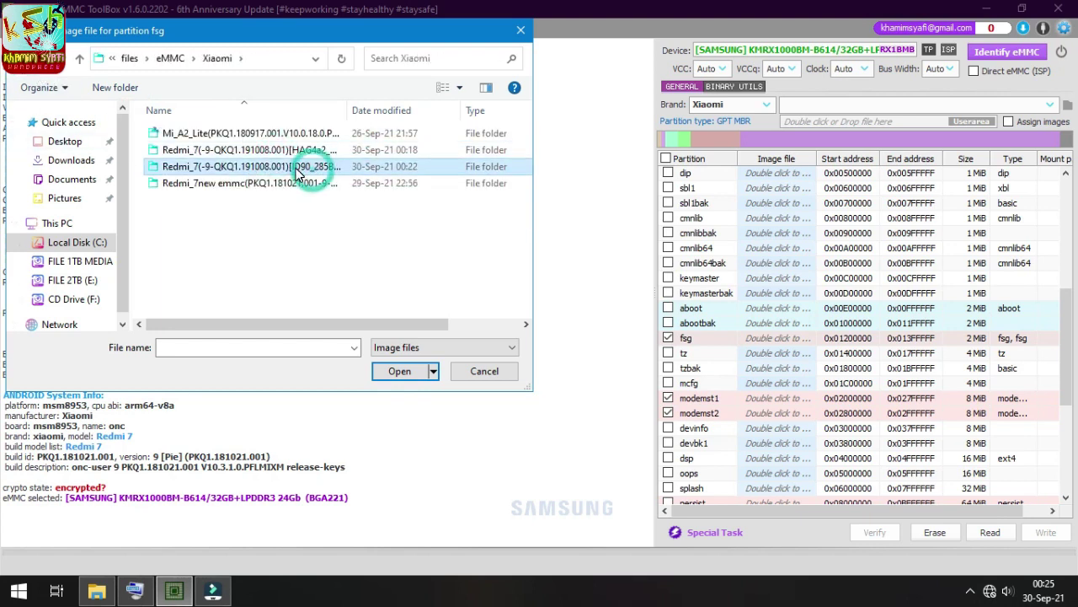
click(296, 168)
click(301, 206)
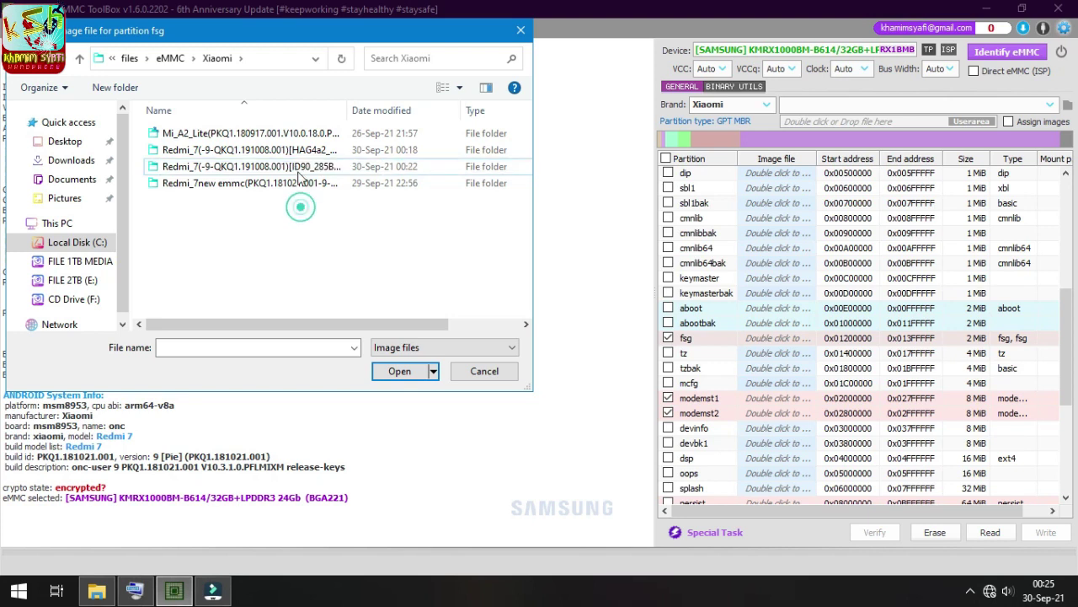
double_click(299, 149)
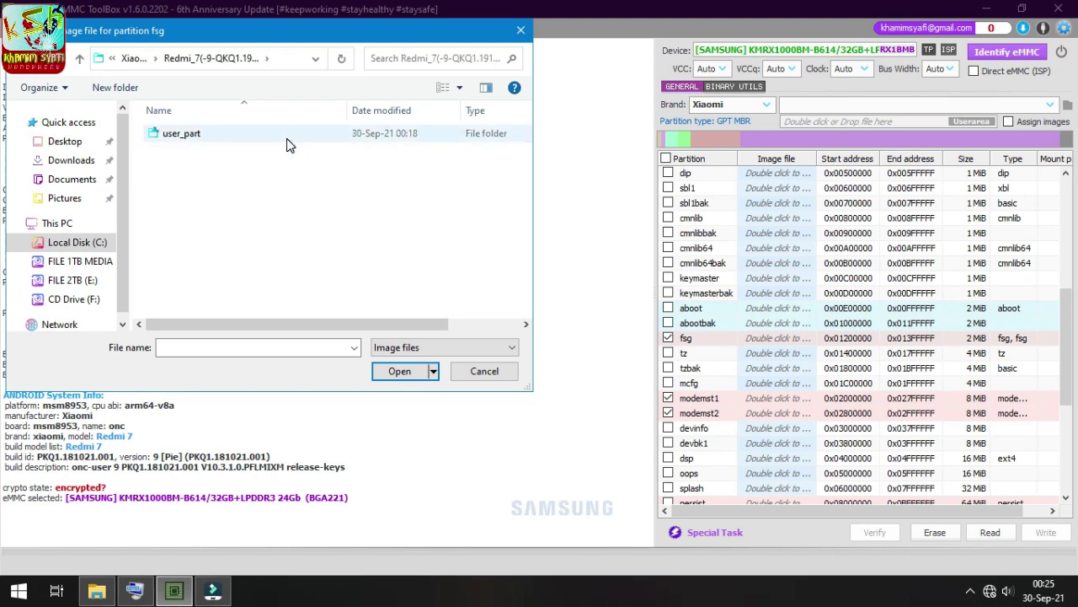
double_click(288, 138)
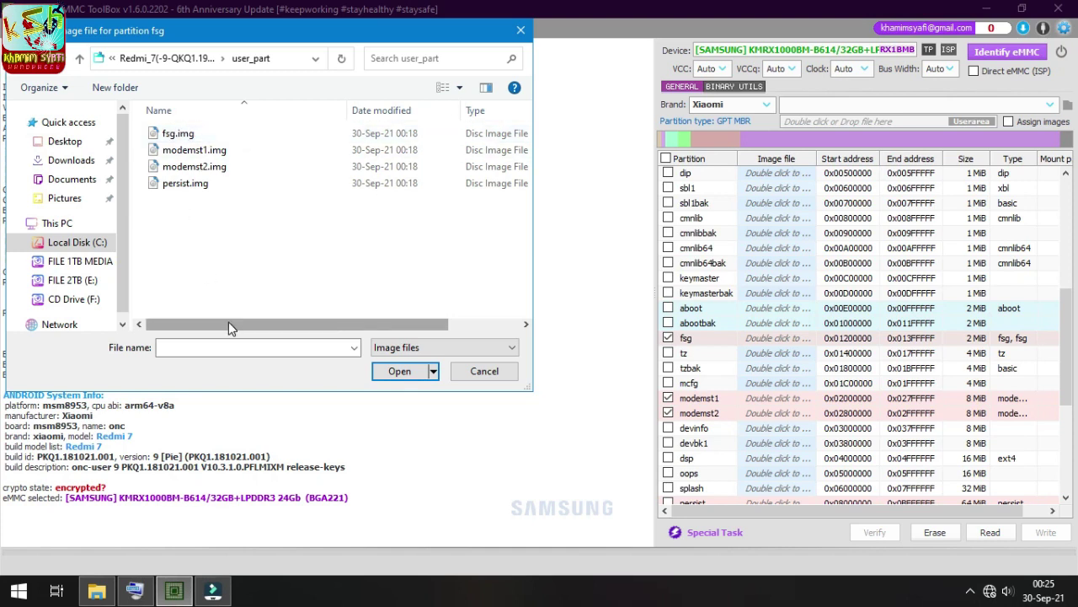
drag(229, 322, 426, 319)
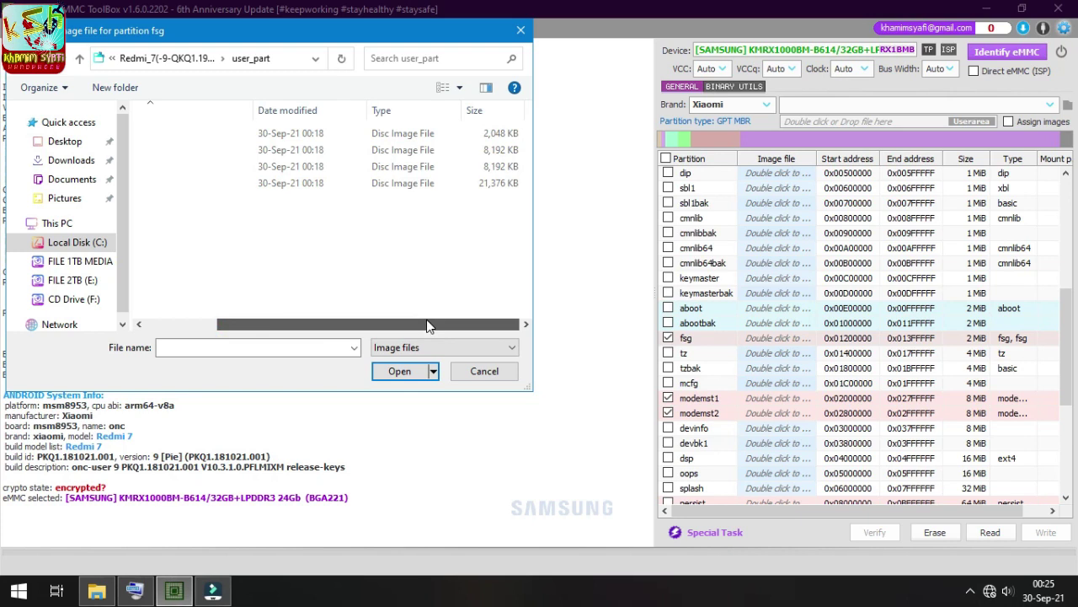
drag(426, 319, 127, 323)
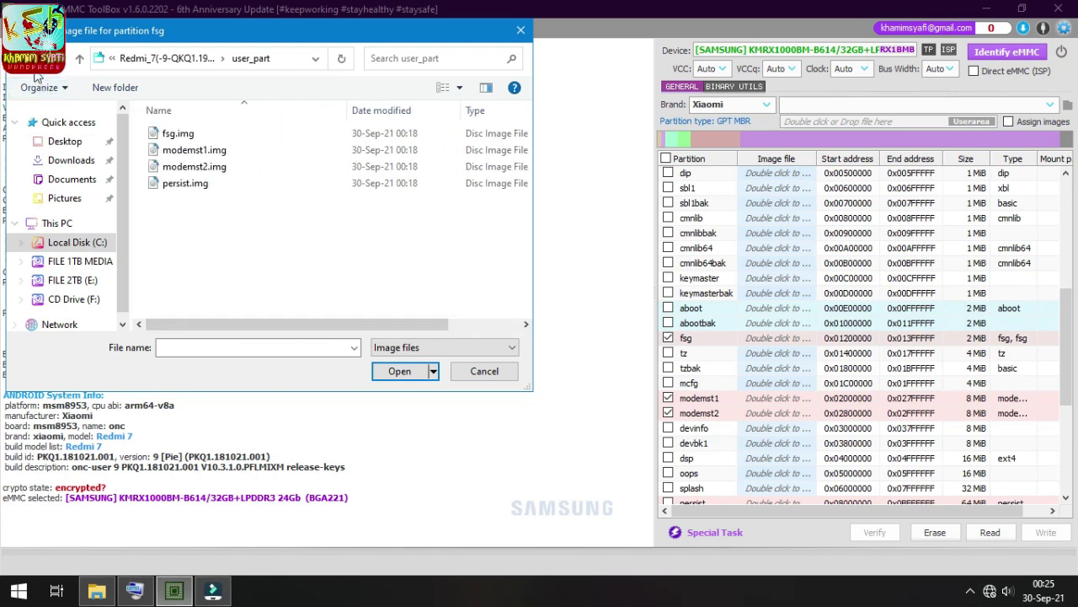
key(alt+Up)
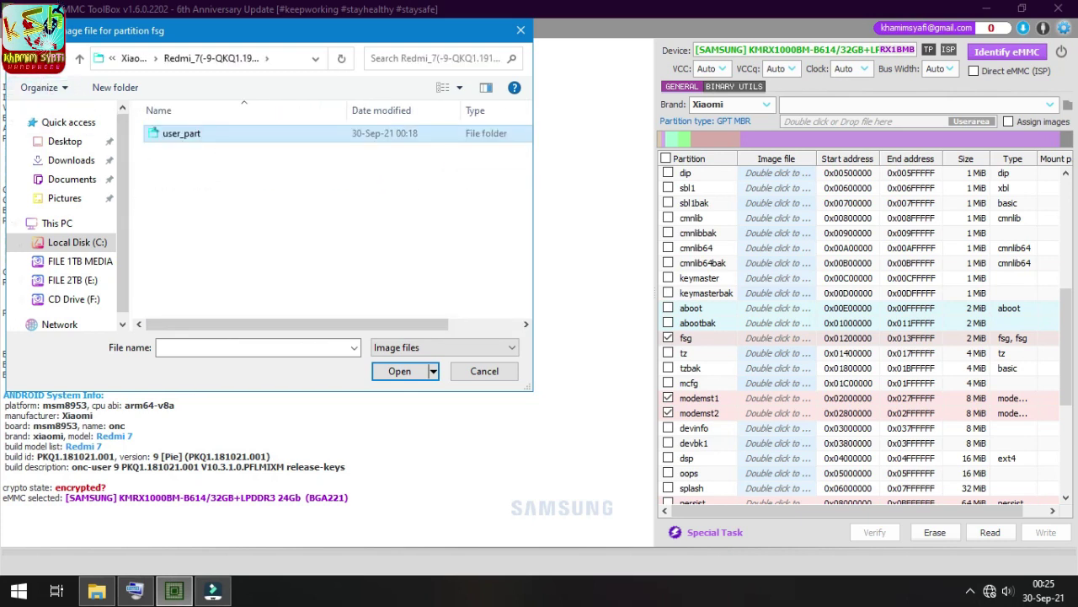
key(alt+Up)
Assign fsg.img from the ID90_285BE551 backup's user_part folder to the fsg partition.
double_click(215, 175)
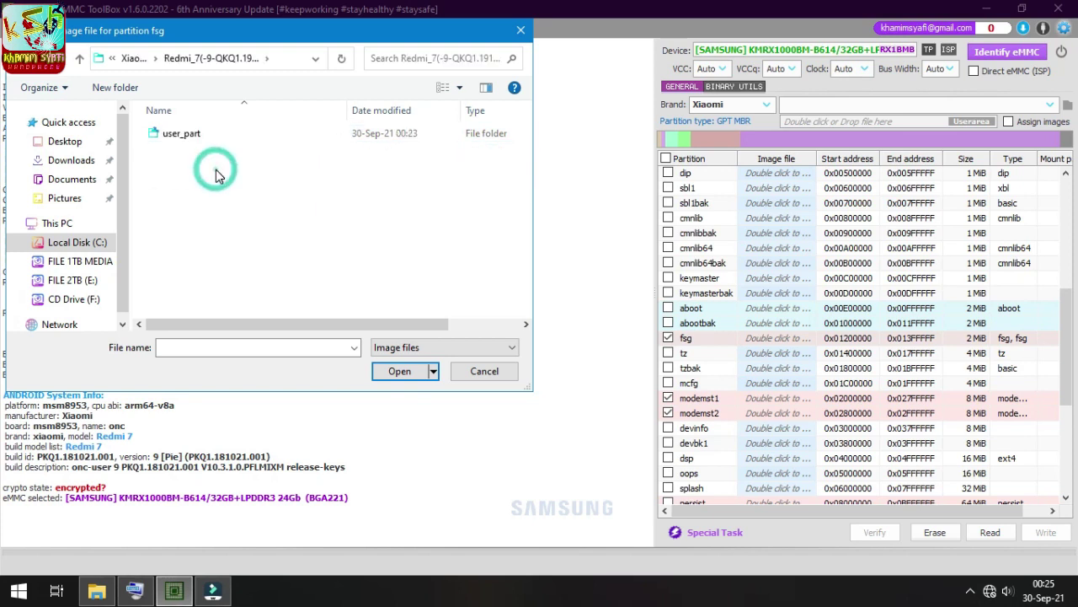
double_click(214, 137)
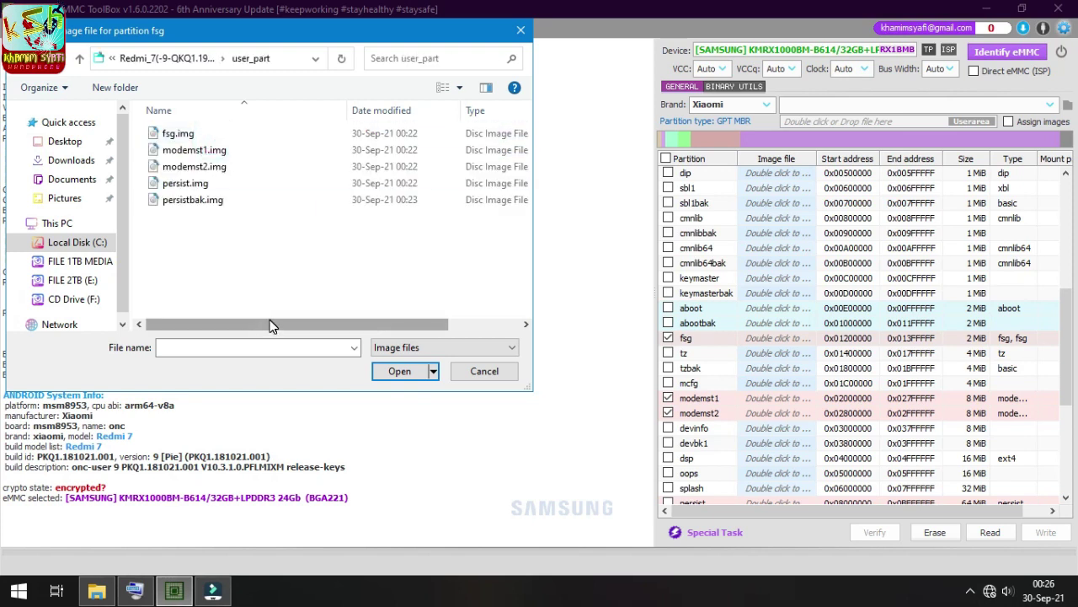
click(216, 135)
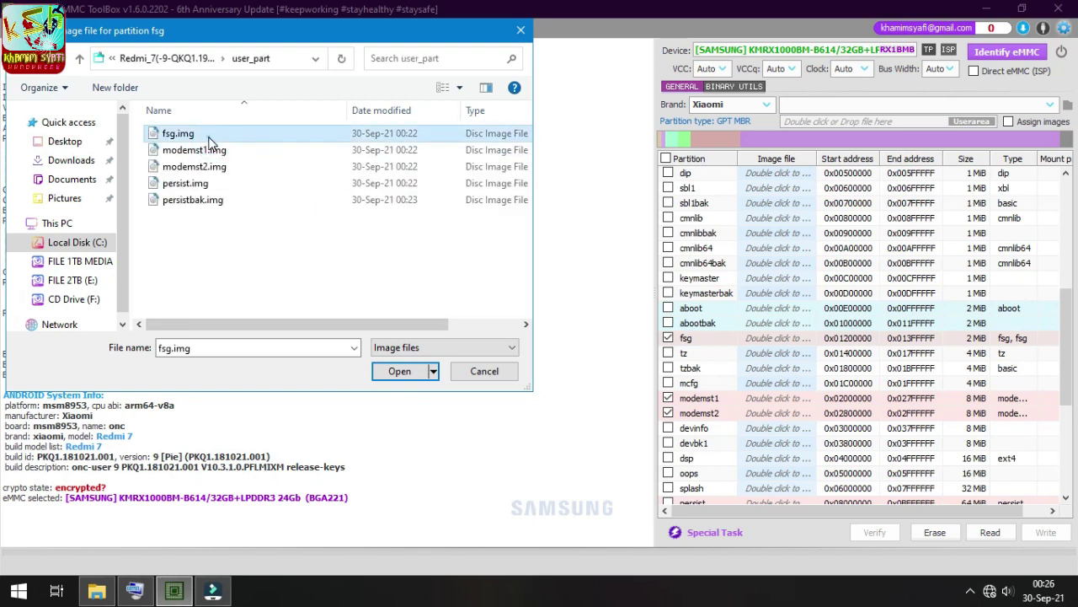
click(398, 371)
Assign modemst1.img from the Xiaomi Redmi_7 ID90_285BE551 backup's user_part folder to the modemst1 partition.
double_click(774, 398)
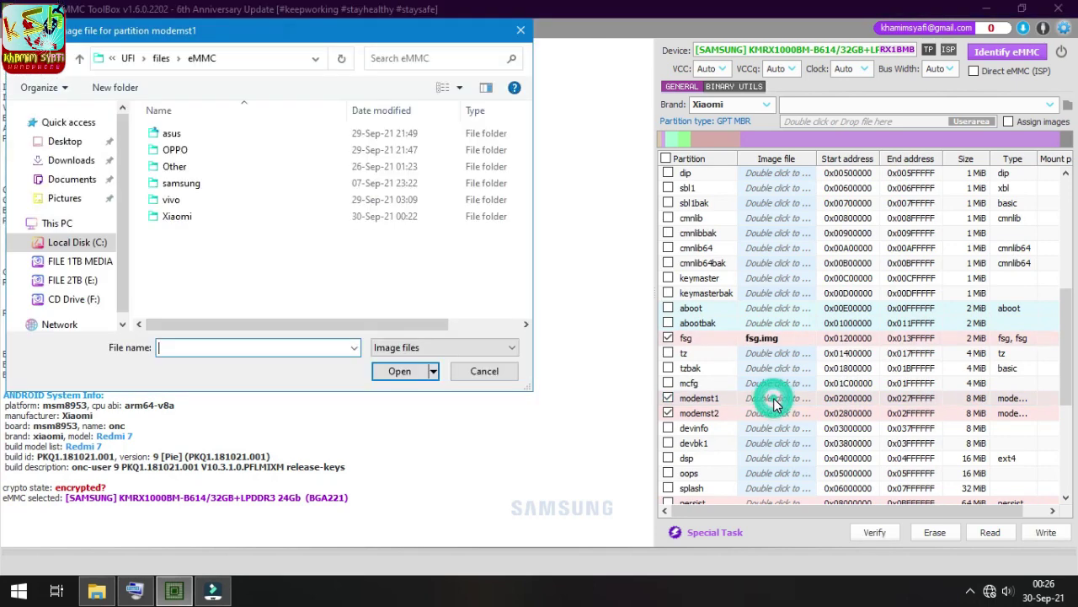
double_click(188, 217)
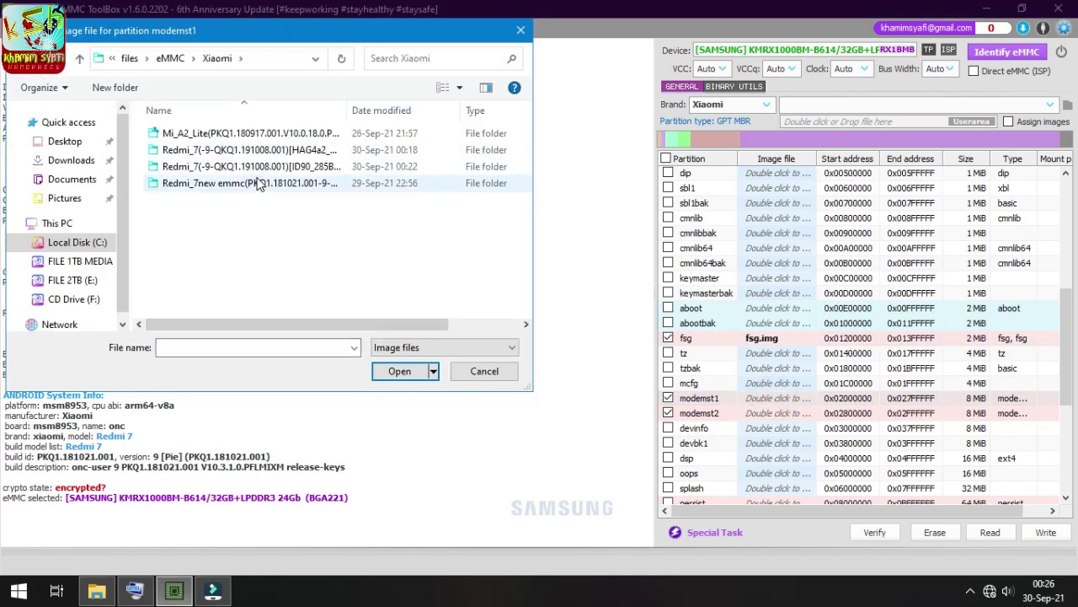
double_click(253, 167)
double_click(221, 135)
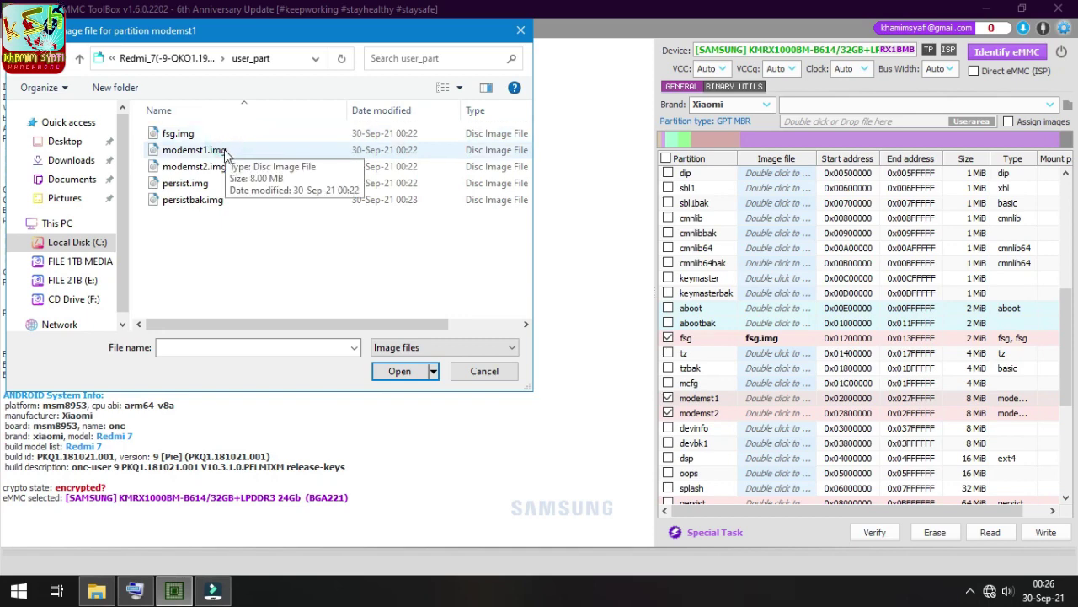
click(223, 151)
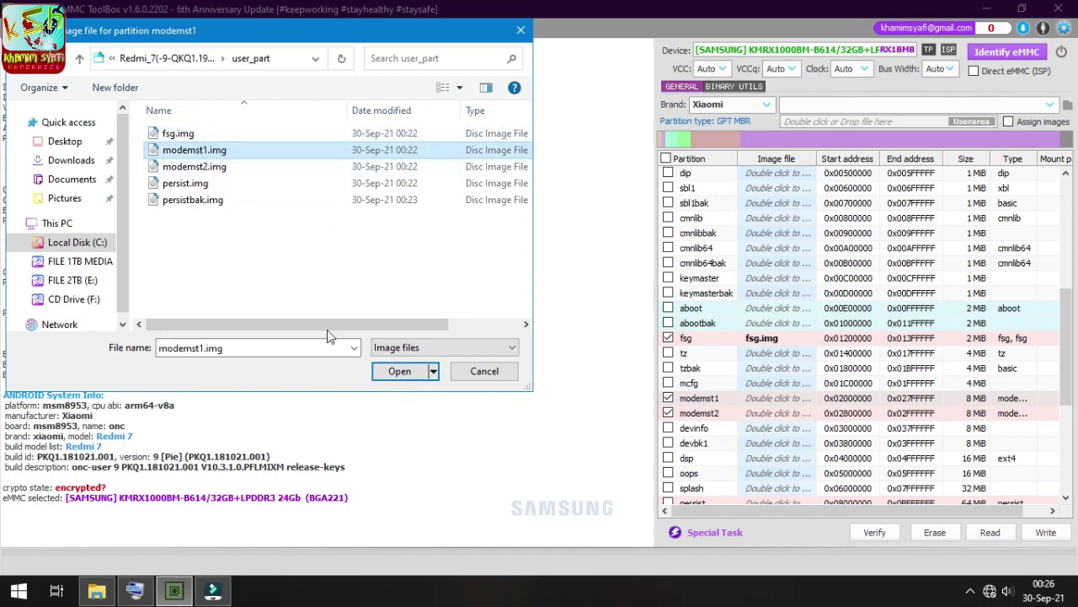
click(399, 371)
Assign modemst2.img from the ID90_285BE551 backup to the modemst2 partition and check the assigned modem image files.
double_click(777, 420)
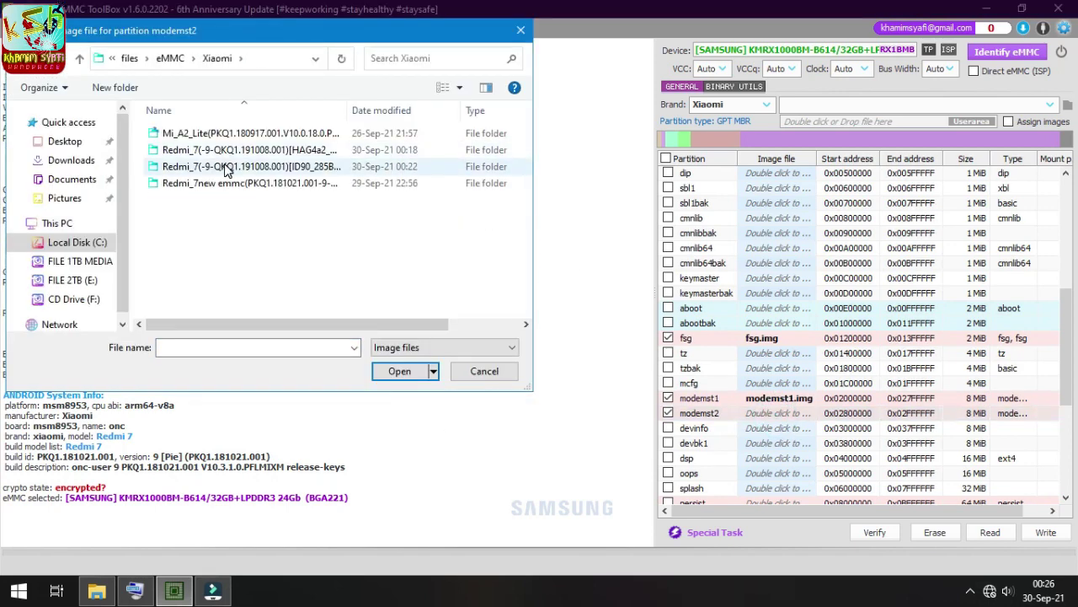
double_click(228, 167)
double_click(228, 137)
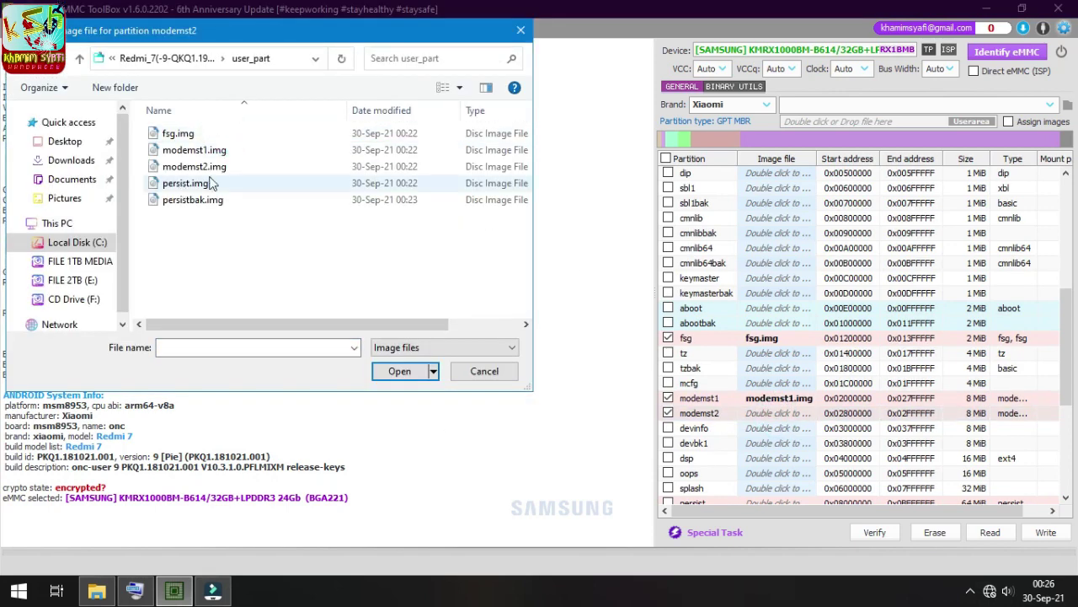
click(211, 168)
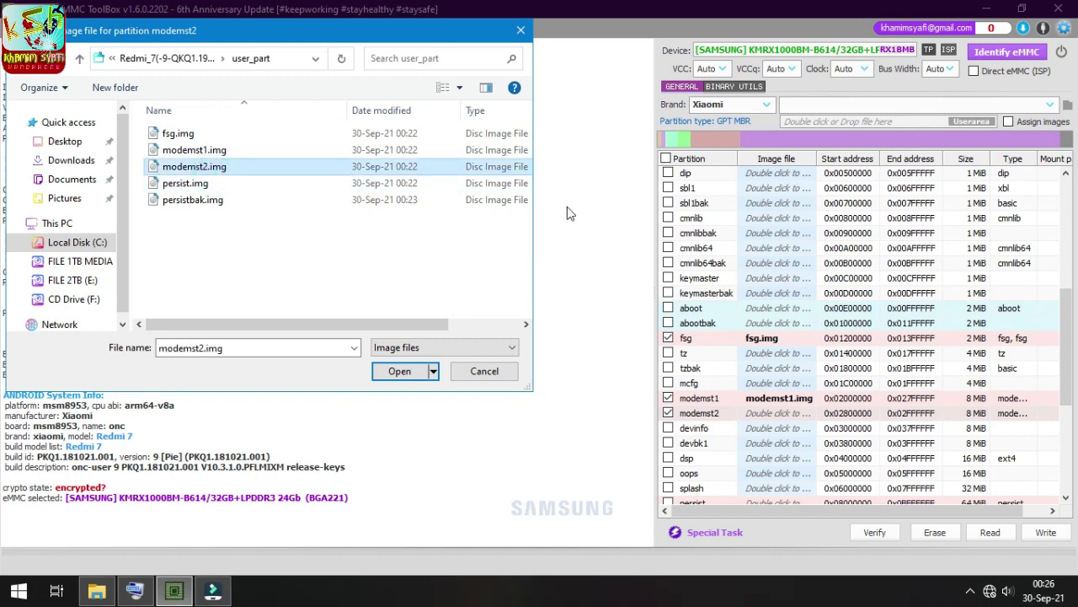
click(425, 372)
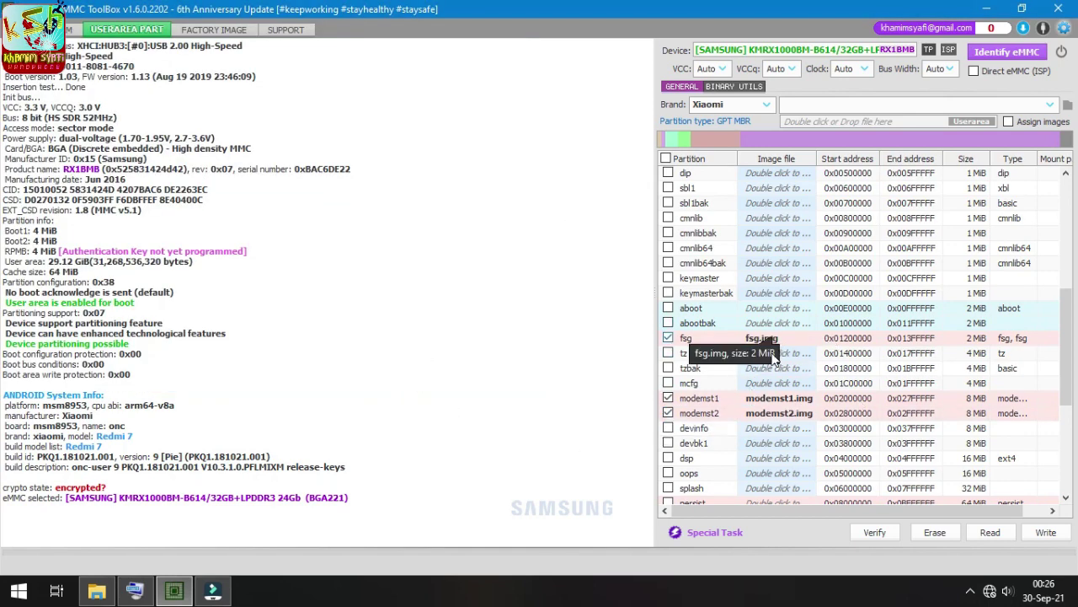
click(779, 399)
click(782, 414)
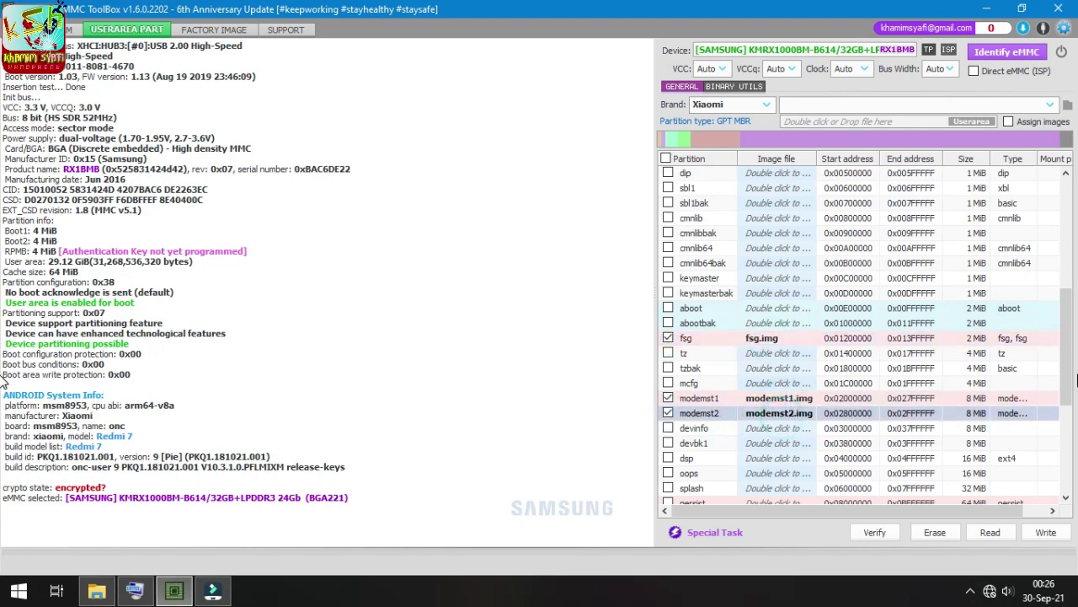
Write the assigned fsg, modemst1 and modemst2 images to the Samsung eMMC and review the write log.
drag(1064, 389, 1068, 476)
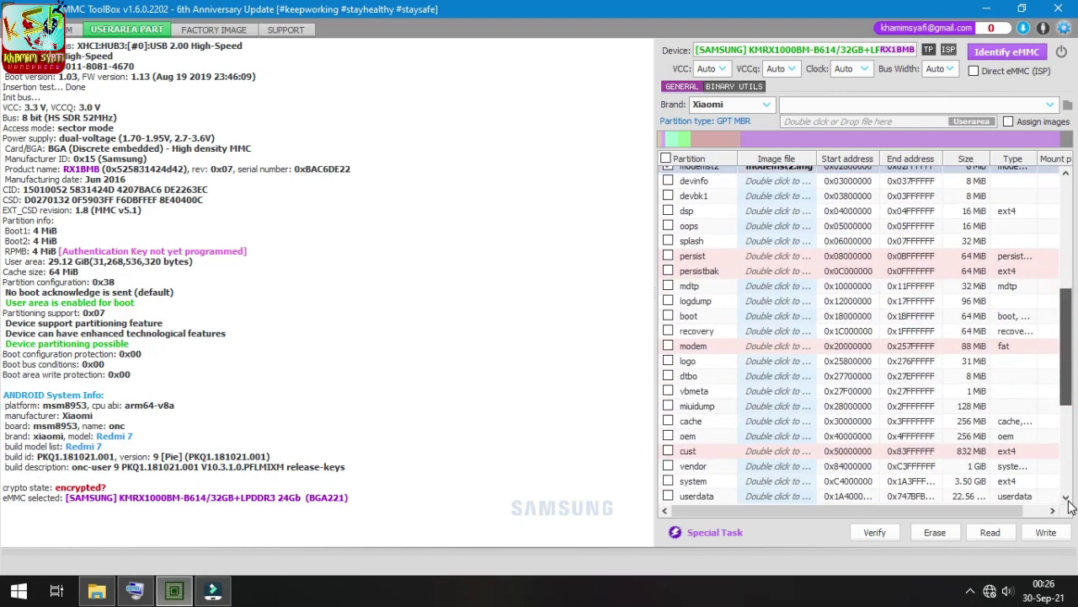
click(1050, 534)
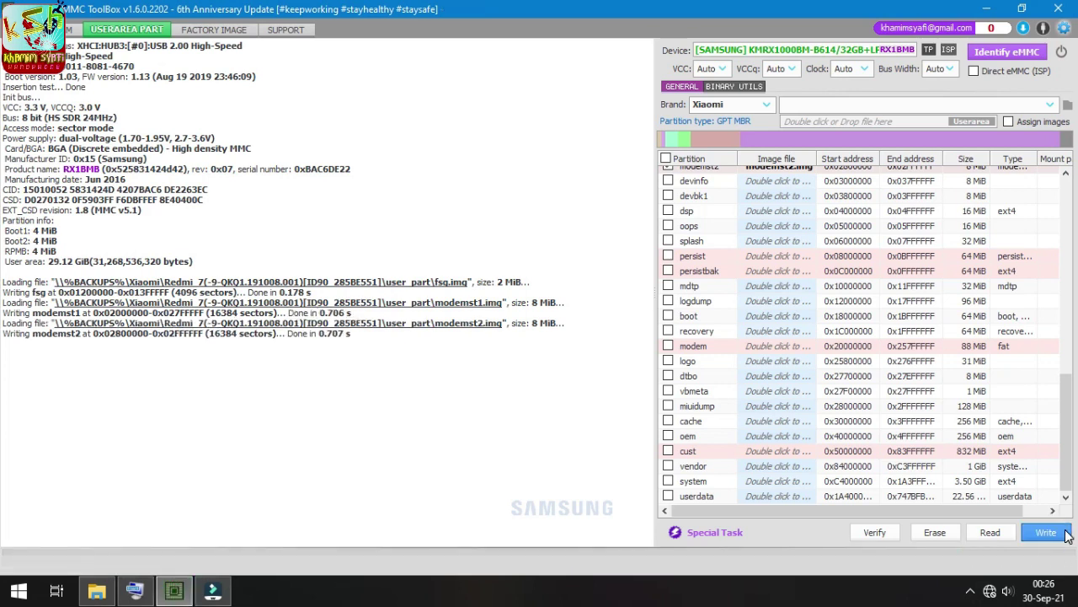
drag(584, 357, 74, 90)
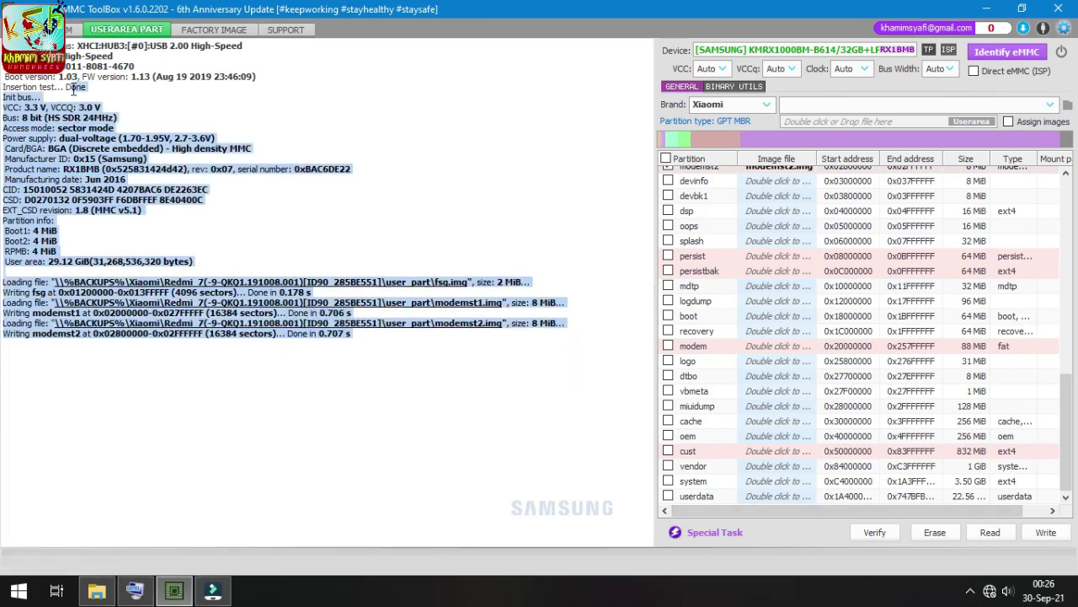
click(221, 387)
double_click(68, 166)
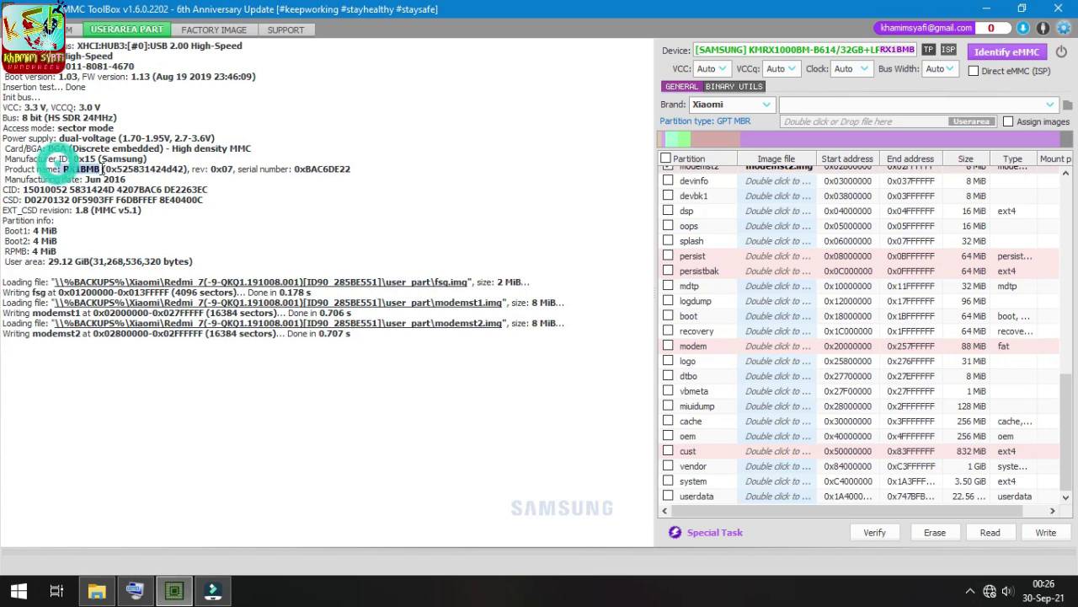
click(366, 420)
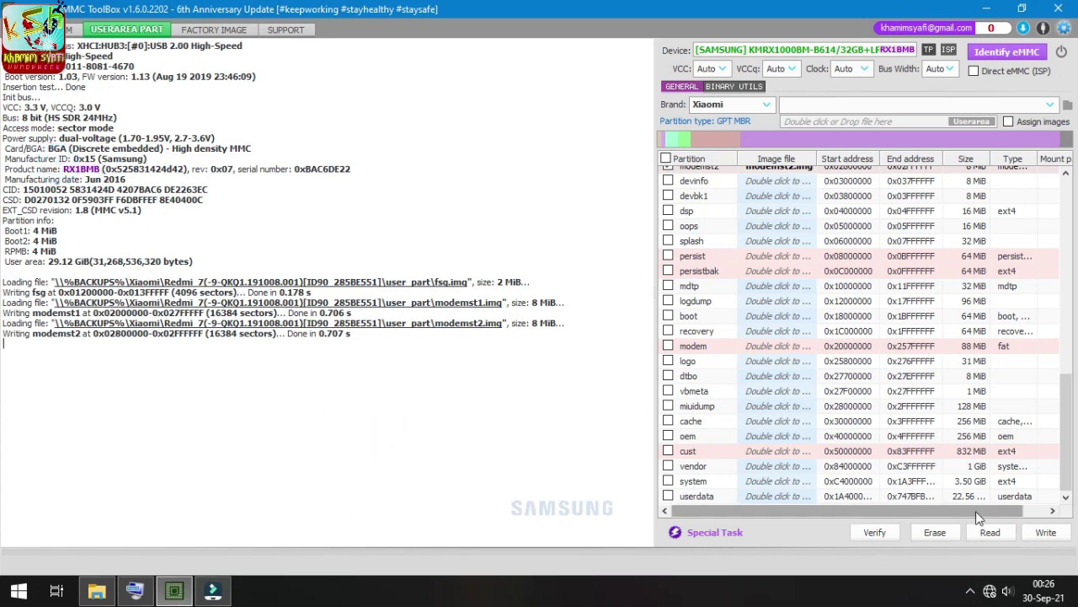
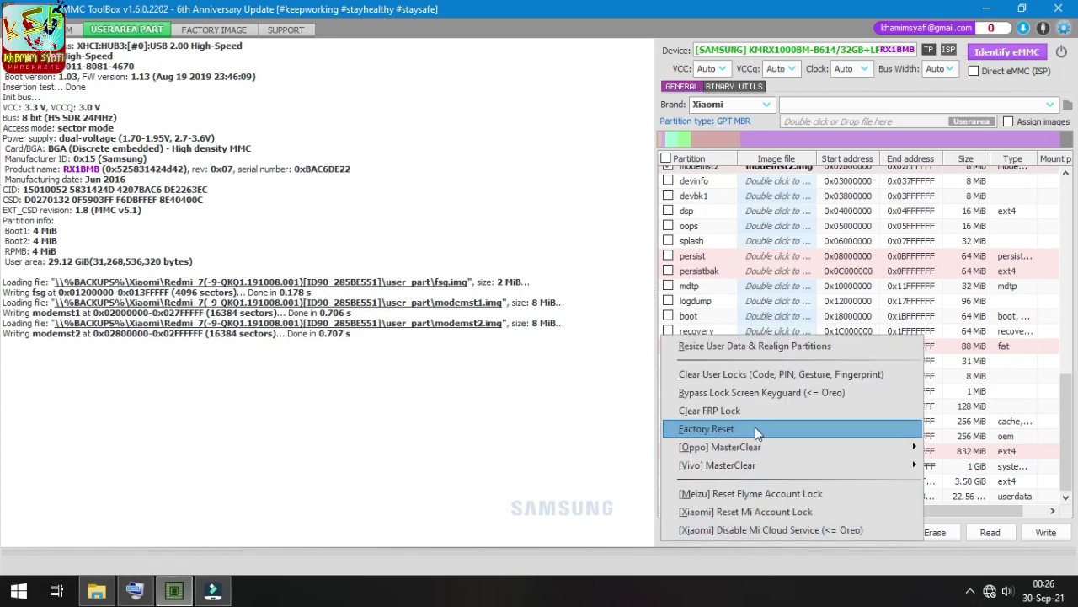
Run the Factory Reset special task on the Samsung eMMC and review the end of its log.
click(718, 429)
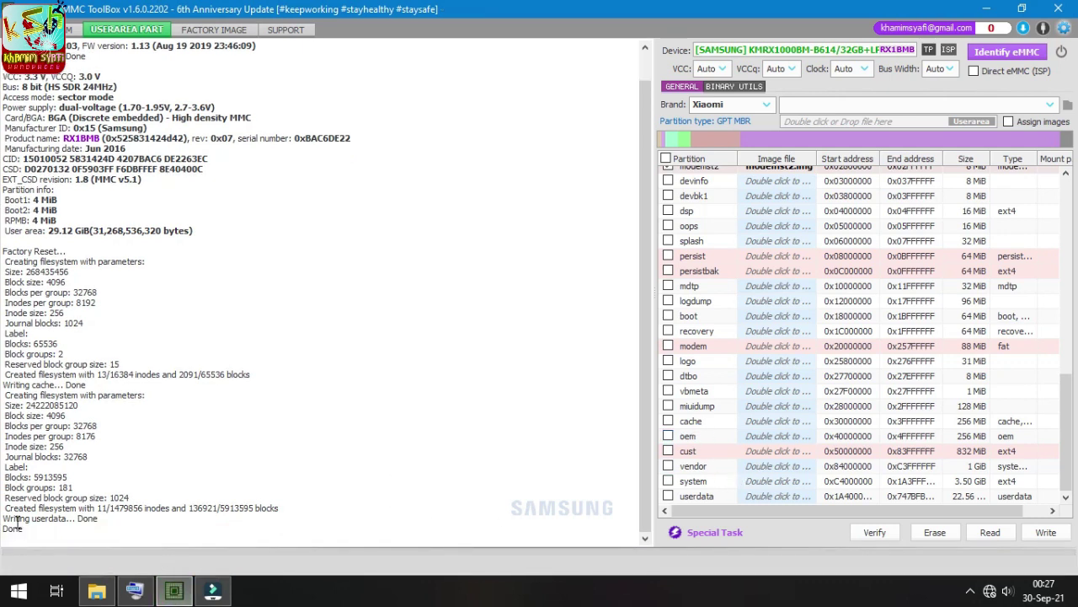
drag(31, 529, 4, 476)
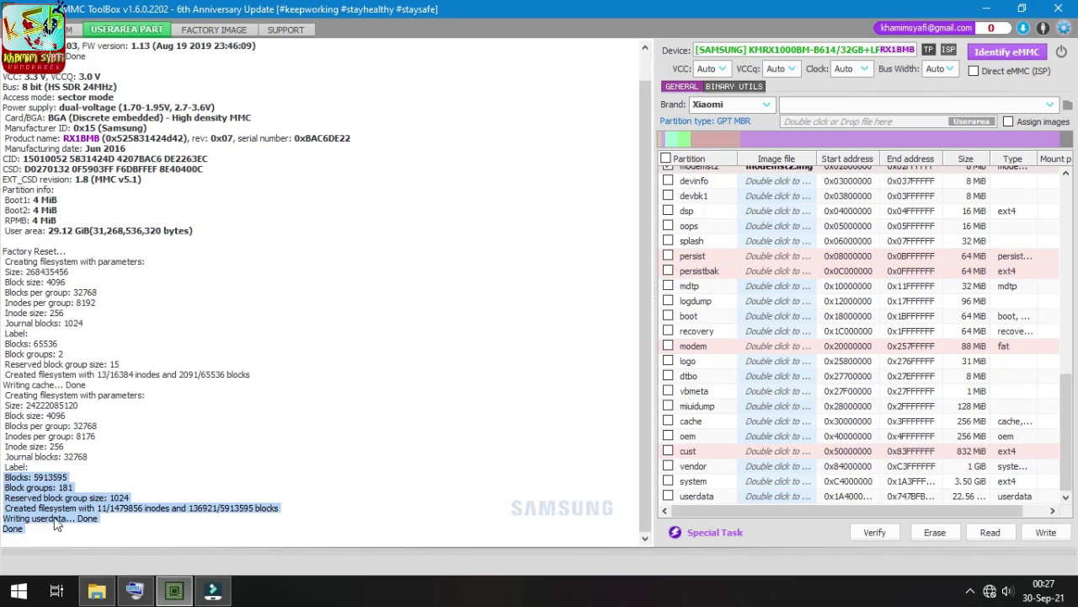
click(154, 523)
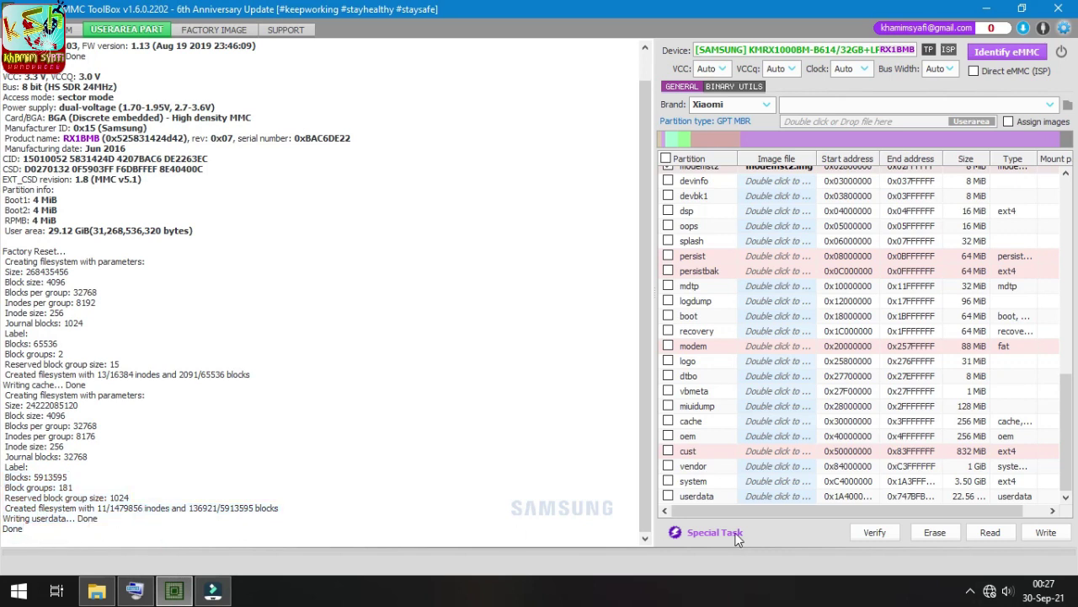
Identify the Samsung eMMC again and check the RPMB authentication key status in the identification log.
click(1026, 54)
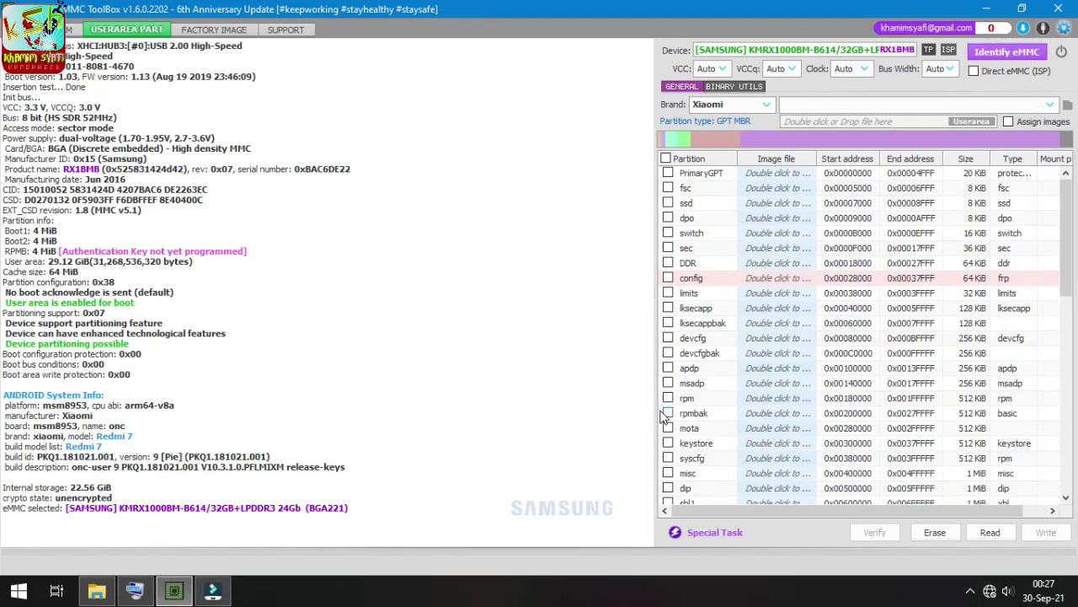
drag(559, 516, 37, 88)
click(332, 333)
drag(256, 251, 57, 245)
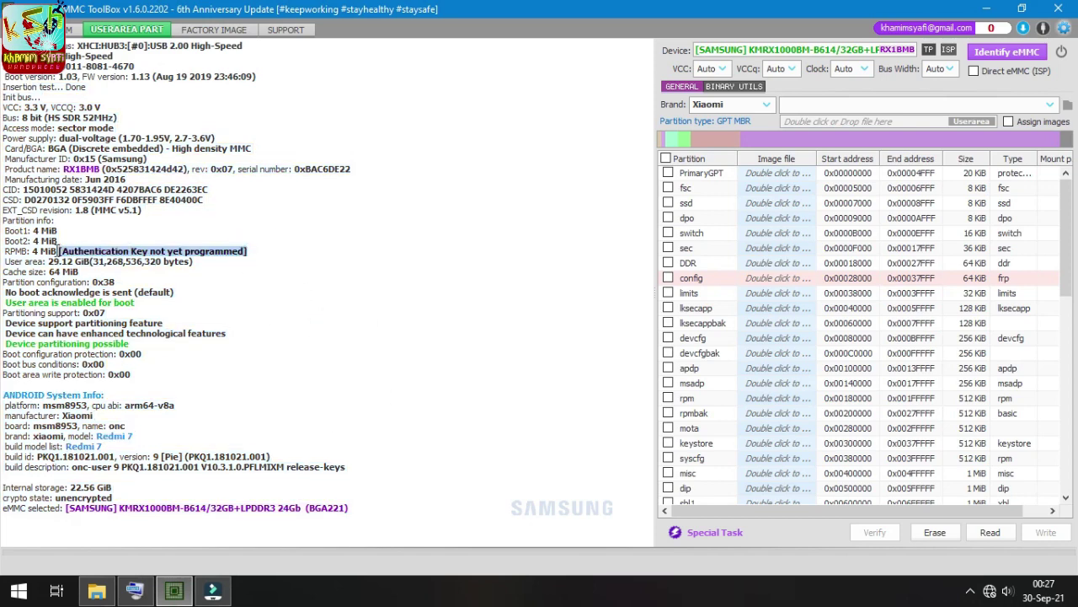
click(453, 386)
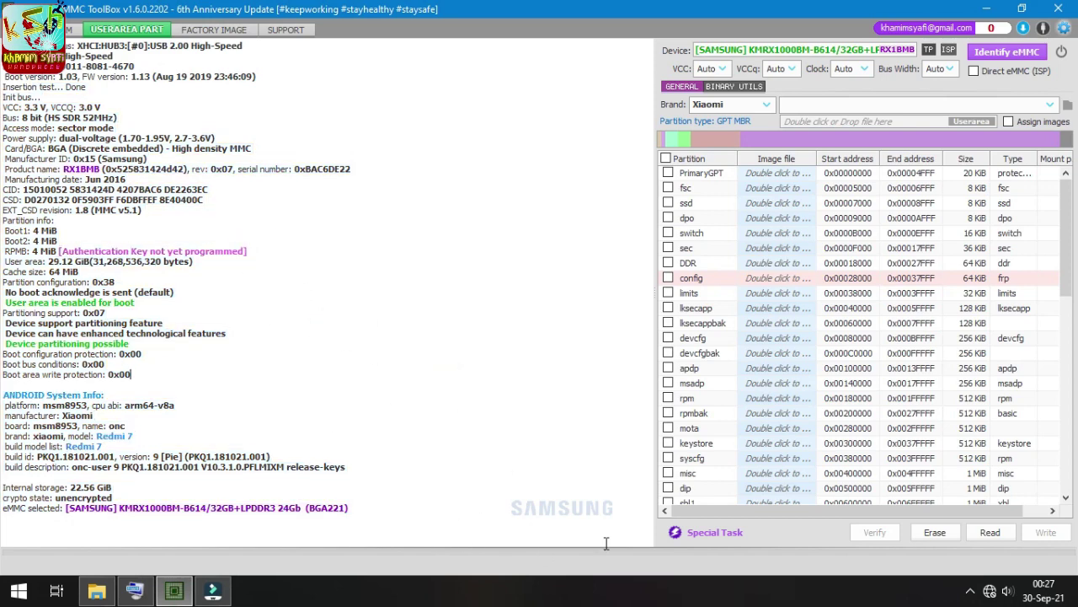
click(970, 591)
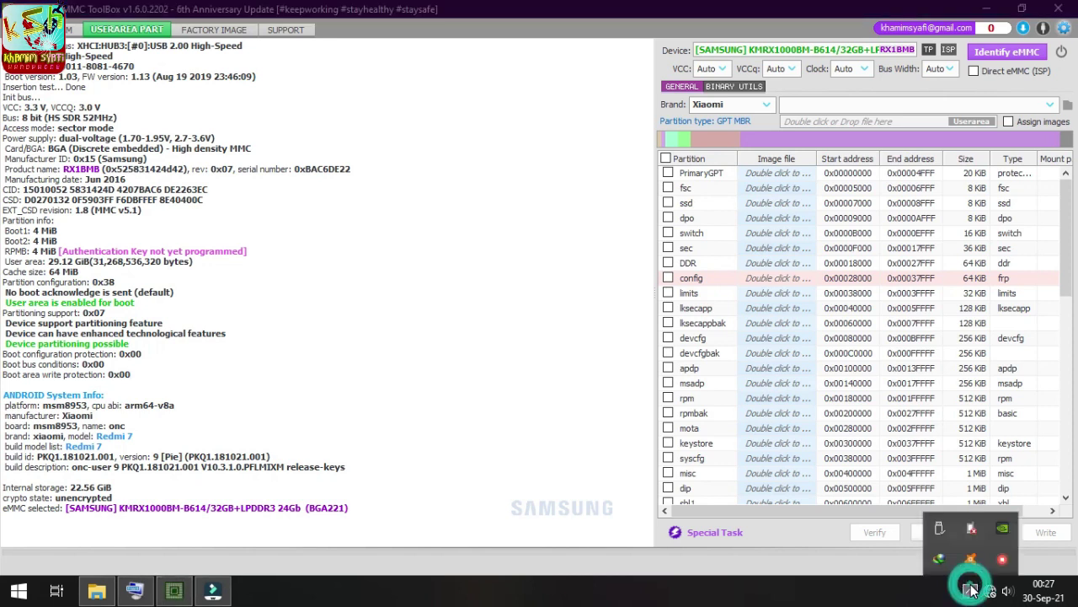
right_click(1002, 564)
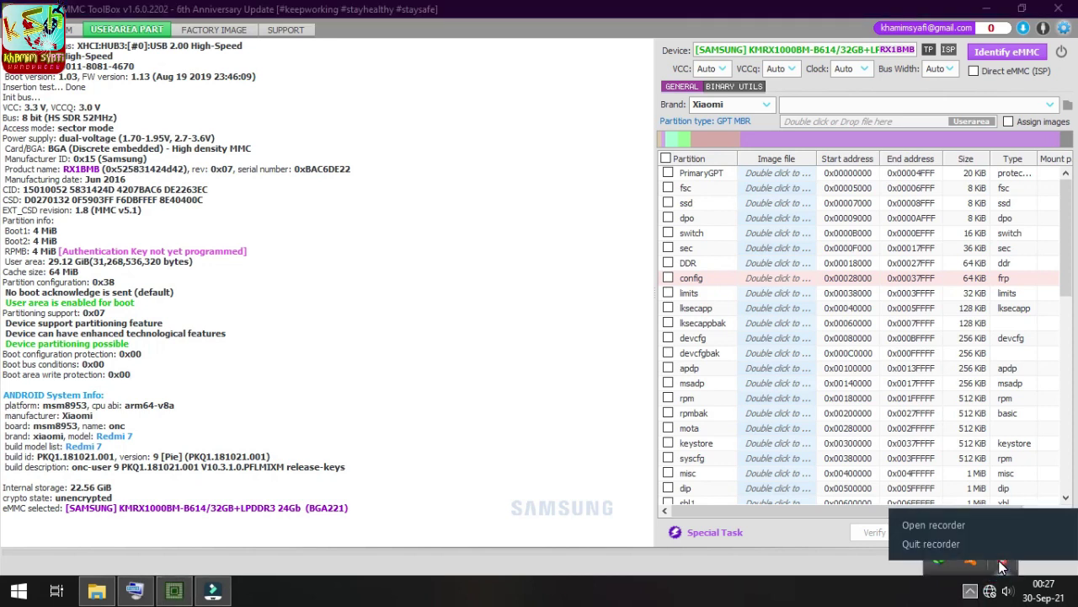